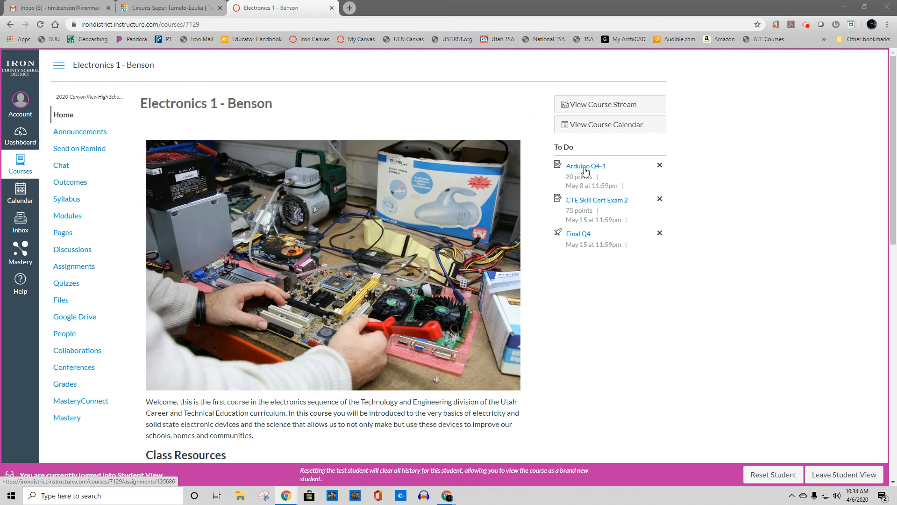
# Step: Open the Arduino Q4-1 assignment and review its instructions and resource links
pyautogui.click(586, 169)
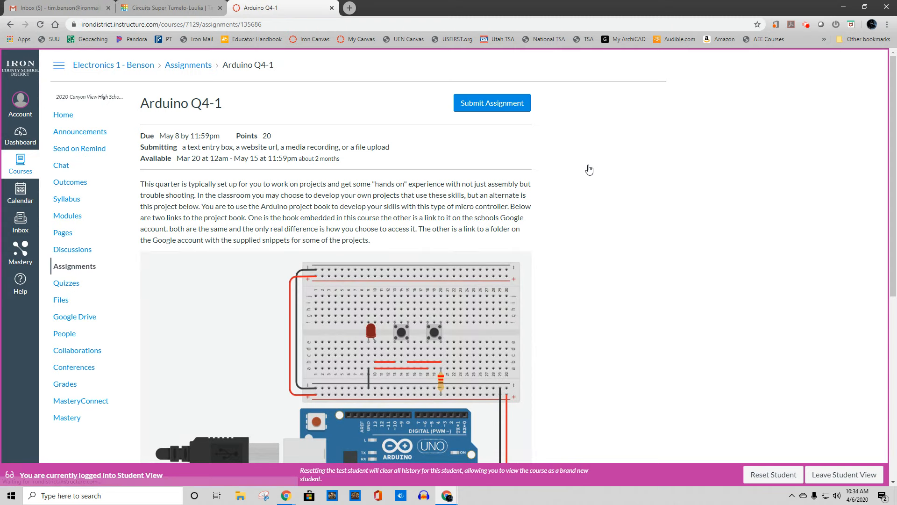
pyautogui.scroll(-7, 595, 279)
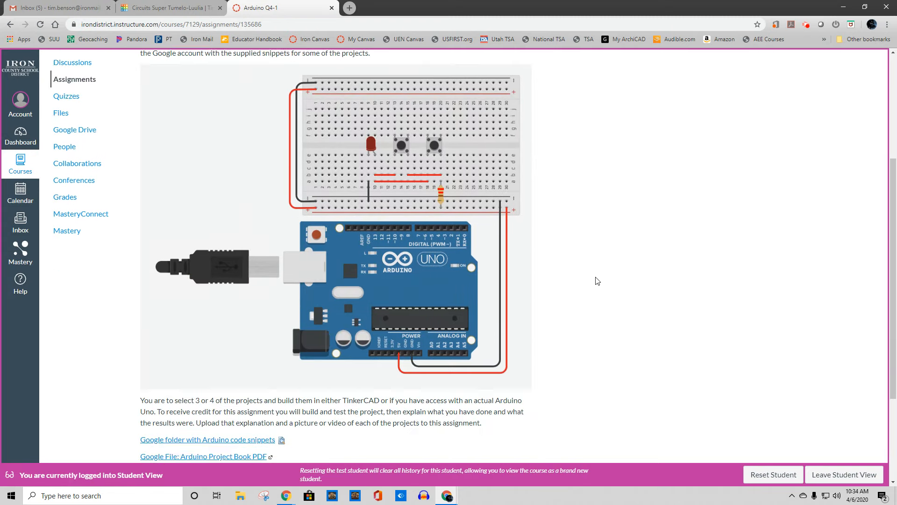
pyautogui.scroll(6, 472, 280)
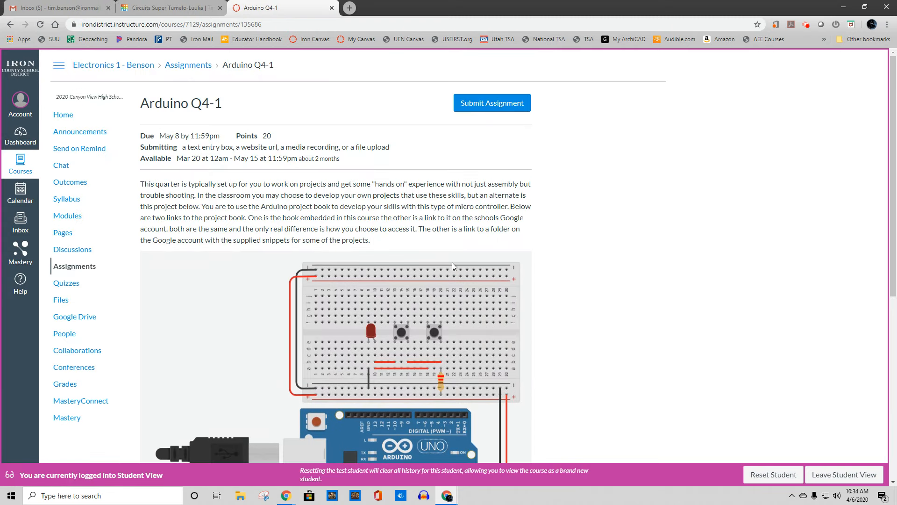
pyautogui.scroll(-5, 391, 207)
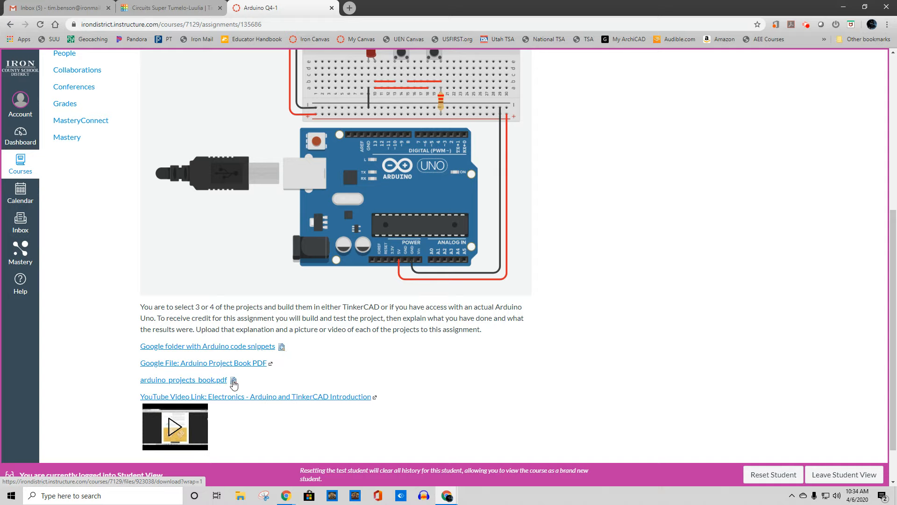
# Step: Open the Google File version of the Arduino Project Book PDF, skim its opening pages and close it
pyautogui.click(271, 364)
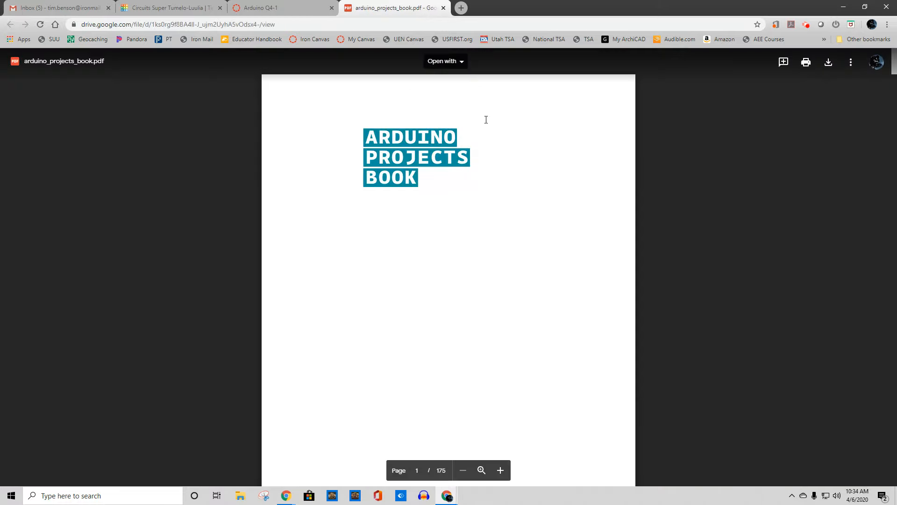
pyautogui.scroll(-15, 463, 176)
pyautogui.scroll(-10, 463, 176)
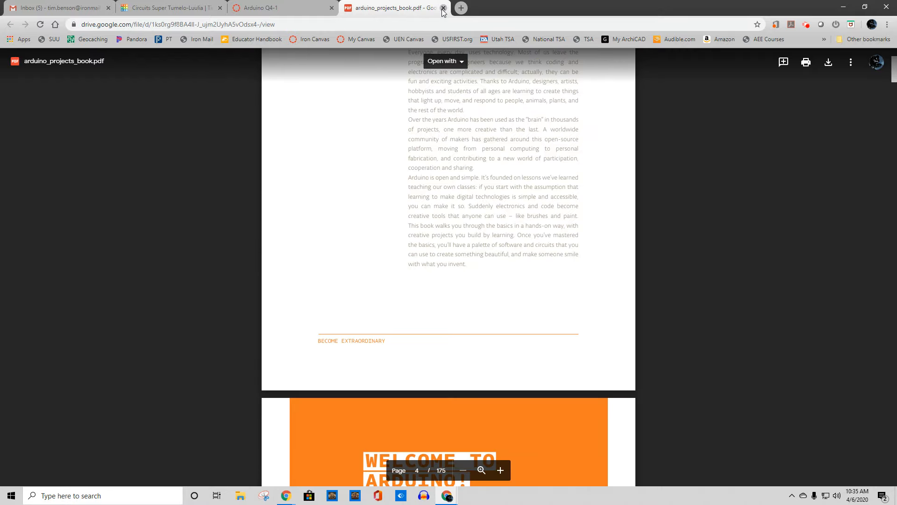
pyautogui.click(443, 8)
# Step: Move the assignment tab out of this browser window and search the circuit components for "uno"
pyautogui.moveTo(275, 11); pyautogui.dragTo(896, 128)
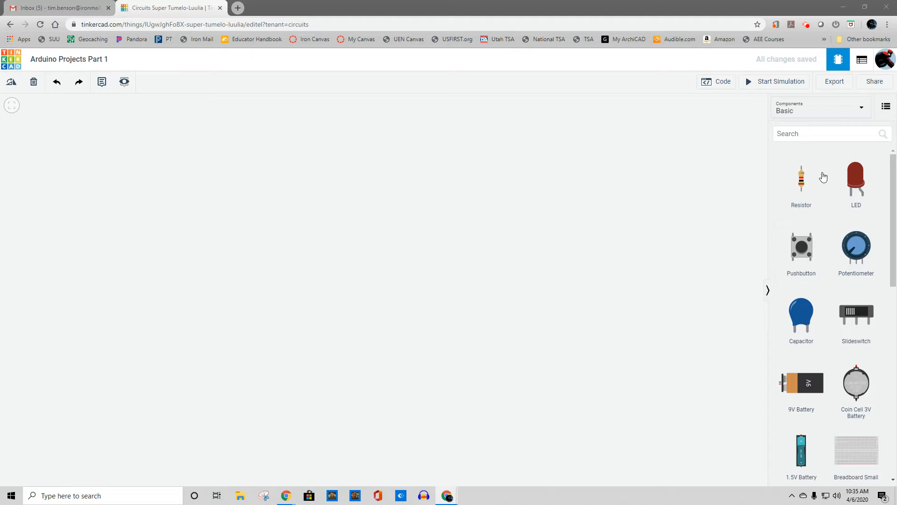
pyautogui.click(813, 136)
pyautogui.write('uno')
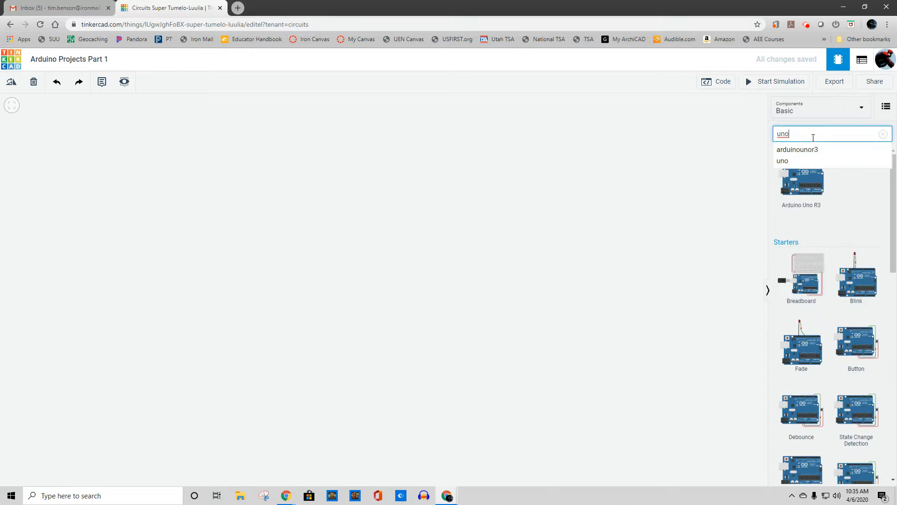
pyautogui.click(785, 160)
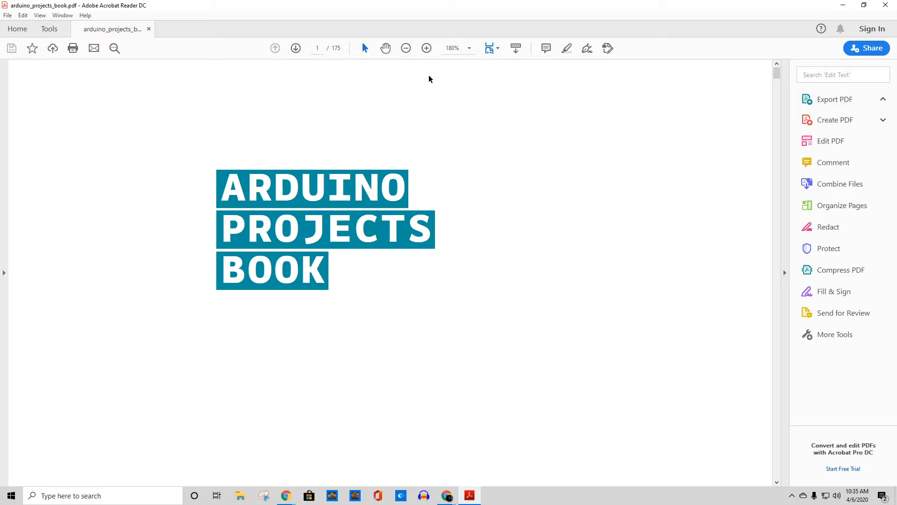
# Step: Bring up arduino_projects_book.pdf in Acrobat Reader and restore it to a smaller window over the circuit editor
pyautogui.hotkey('alt', 'Tab')
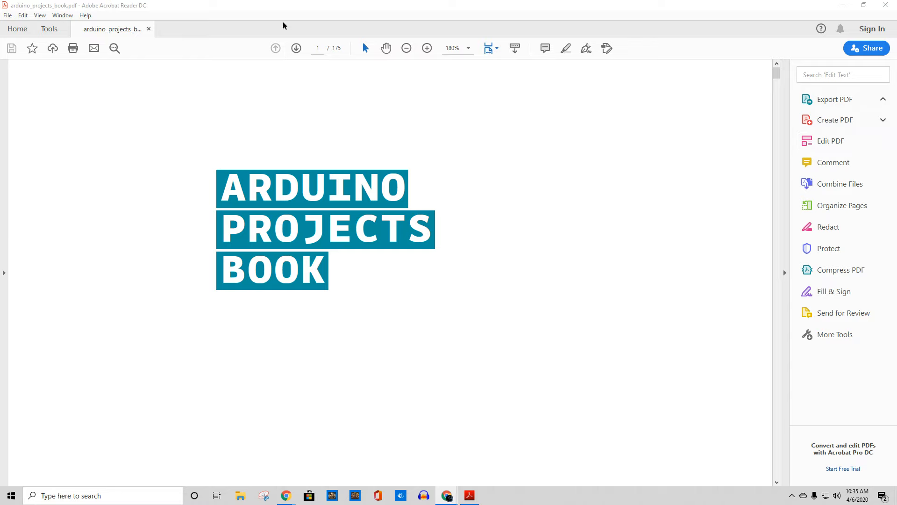
pyautogui.click(296, 16)
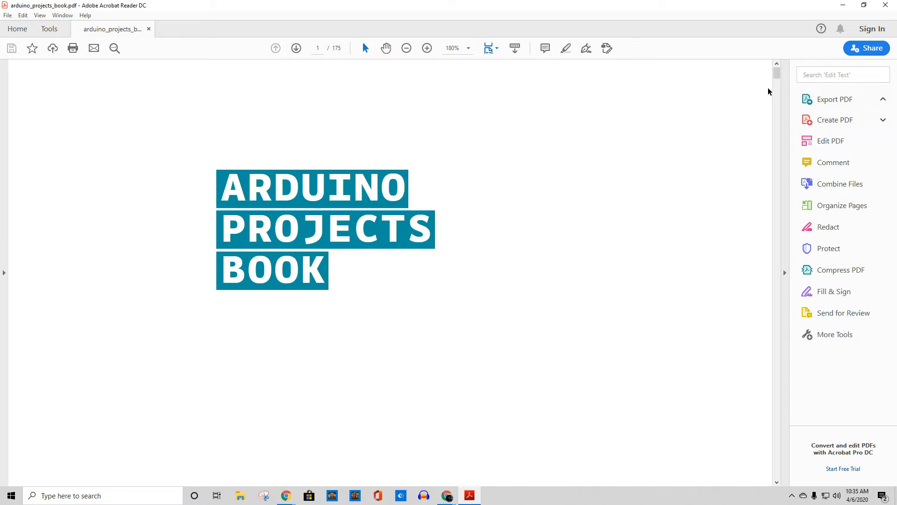
pyautogui.click(864, 5)
# Step: Examine the projects book up to Project 01's circuit drawings on page 24, and move its window off this screen
pyautogui.scroll(-5, 243, 190)
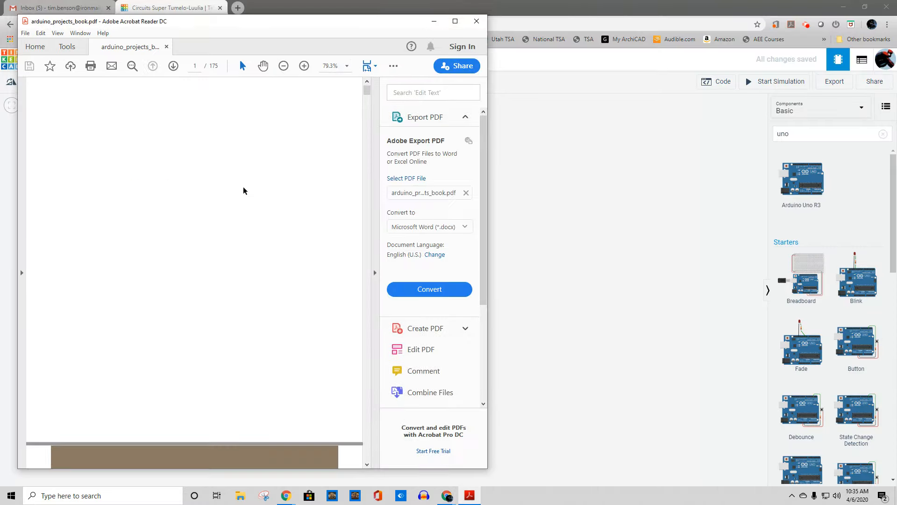
pyautogui.scroll(-15, 243, 190)
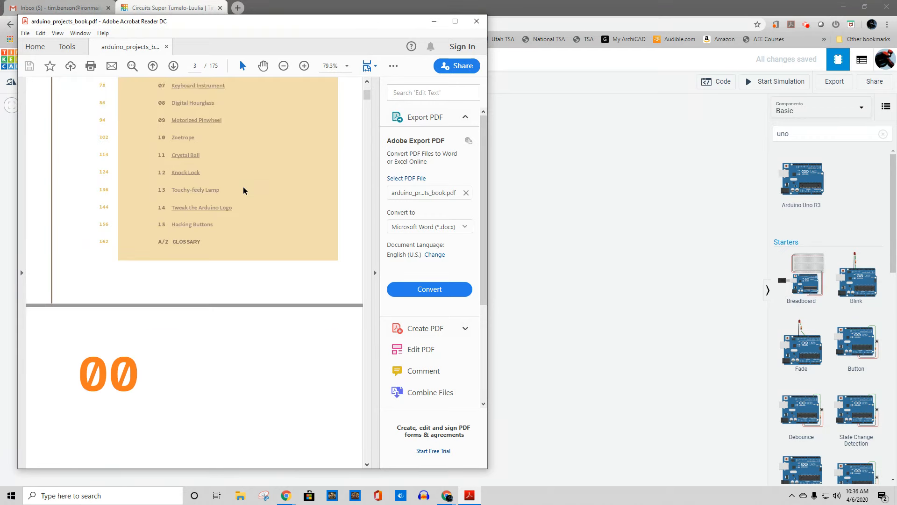
pyautogui.scroll(-12, 242, 187)
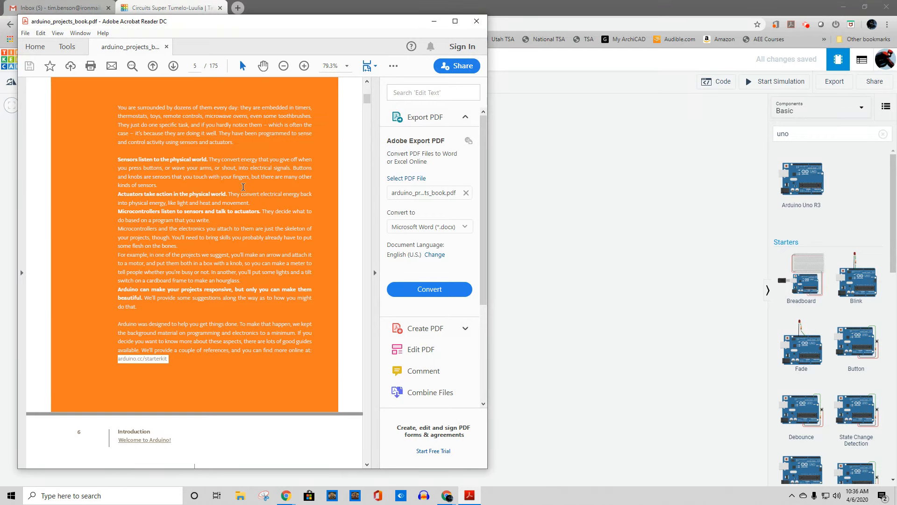
pyautogui.scroll(-10, 243, 187)
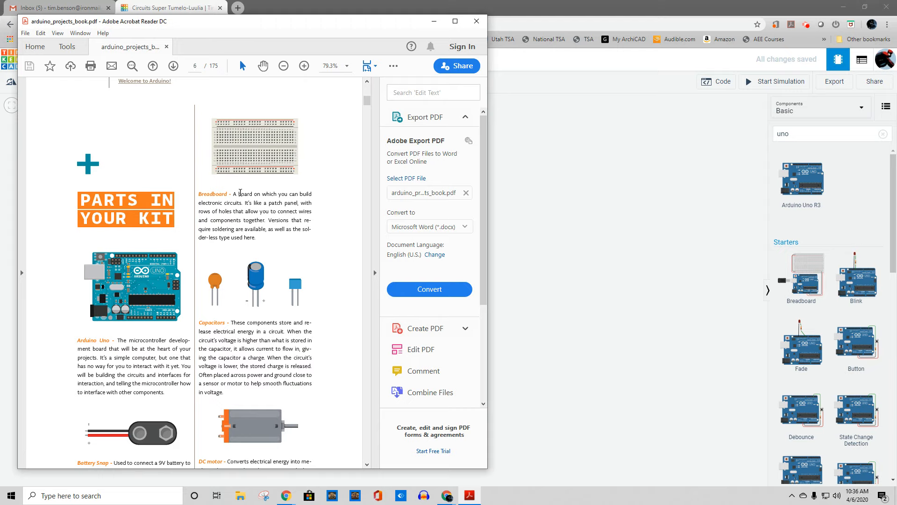
pyautogui.scroll(-10, 289, 256)
pyautogui.scroll(-12, 305, 239)
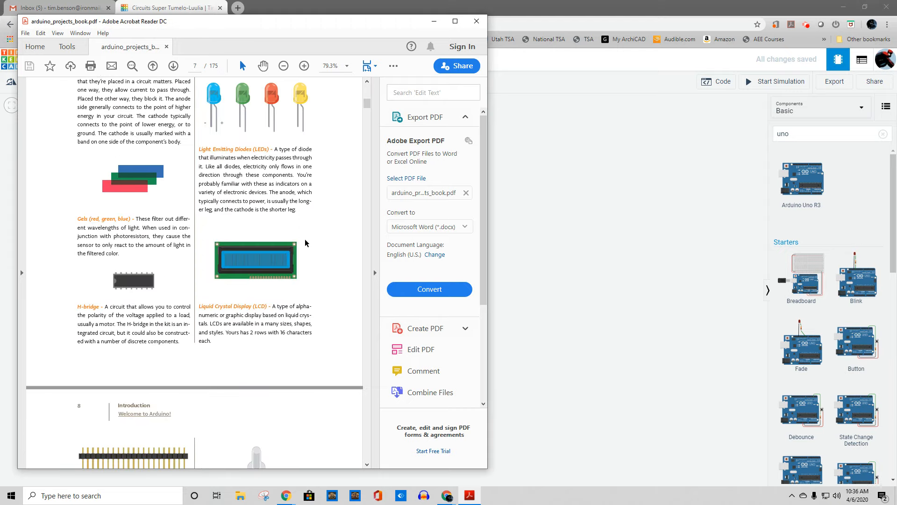
pyautogui.scroll(-12, 305, 240)
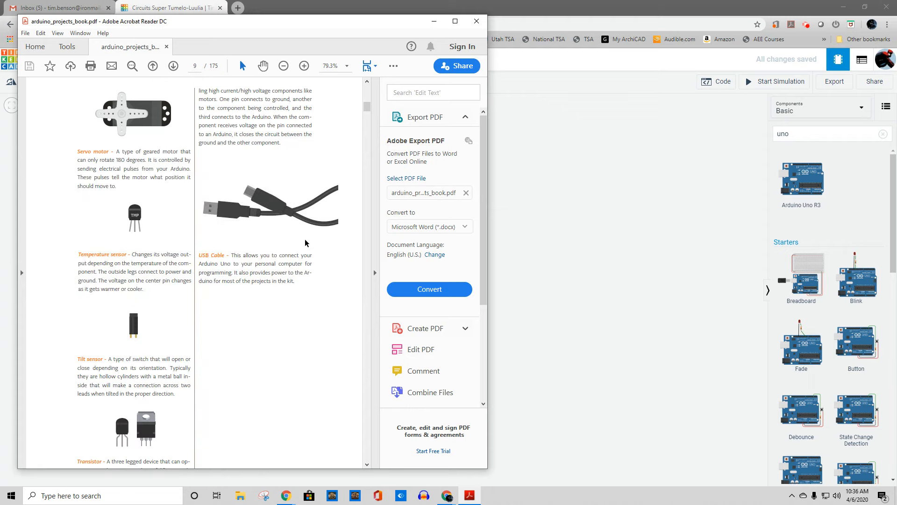
pyautogui.scroll(-12, 304, 240)
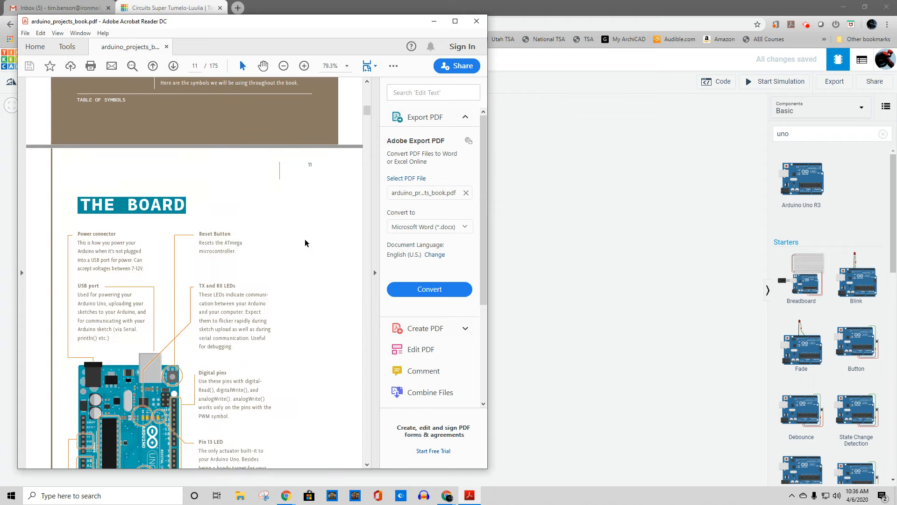
pyautogui.scroll(-12, 305, 243)
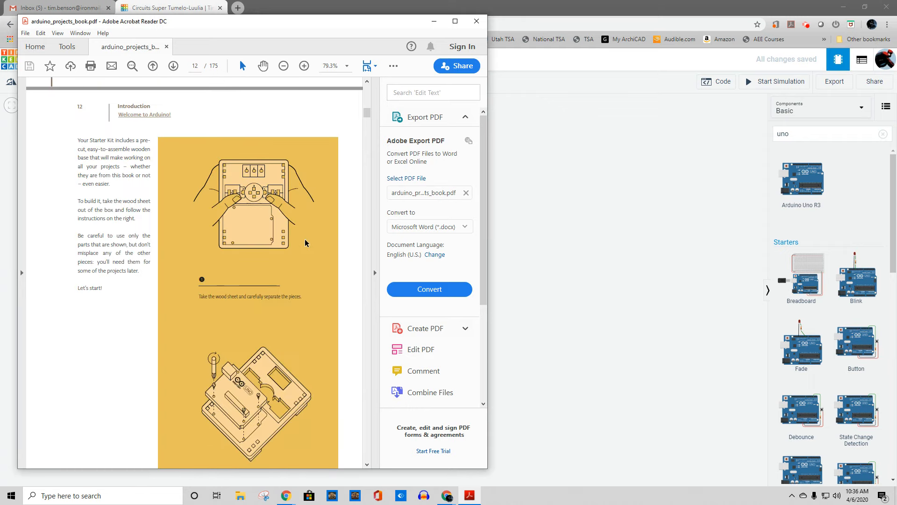
pyautogui.scroll(-12, 305, 242)
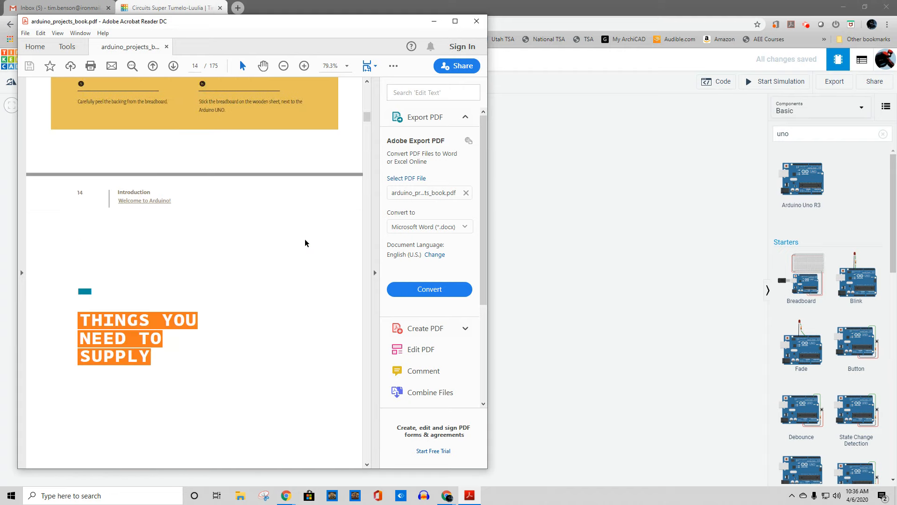
pyautogui.scroll(-12, 304, 242)
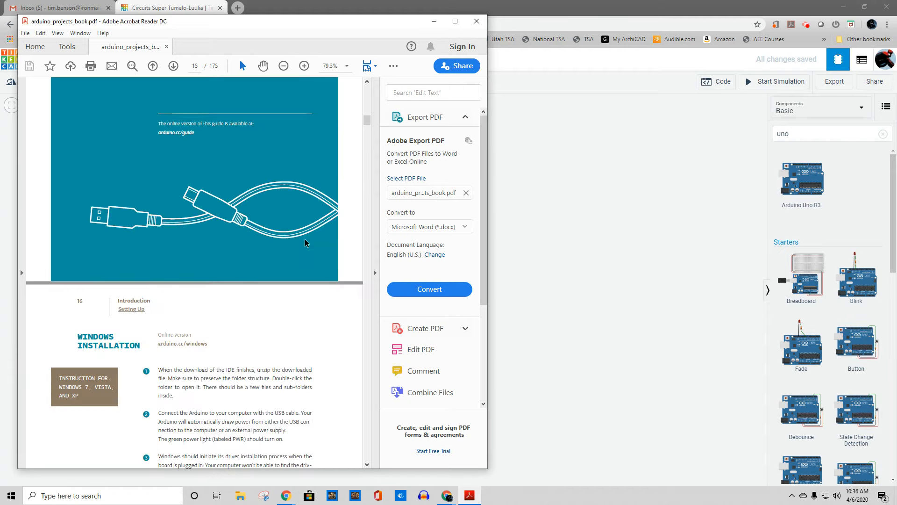
pyautogui.scroll(-12, 305, 239)
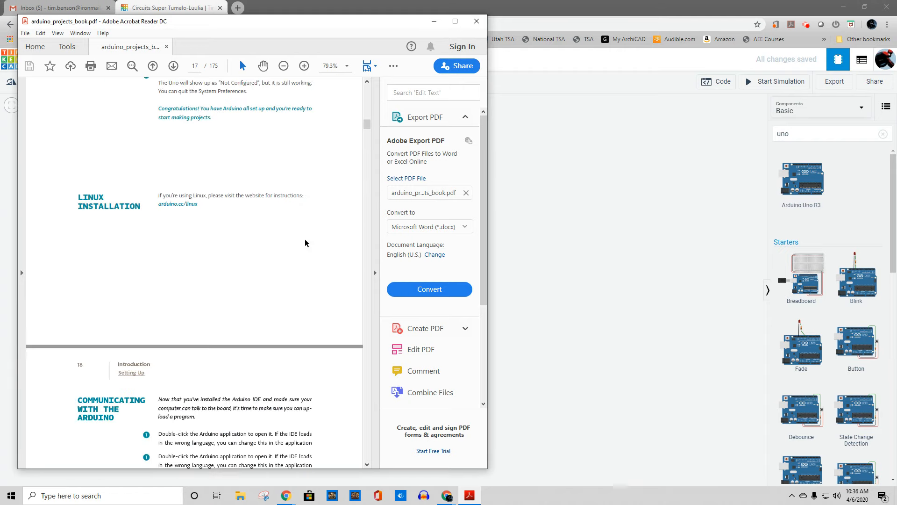
pyautogui.scroll(-12, 305, 239)
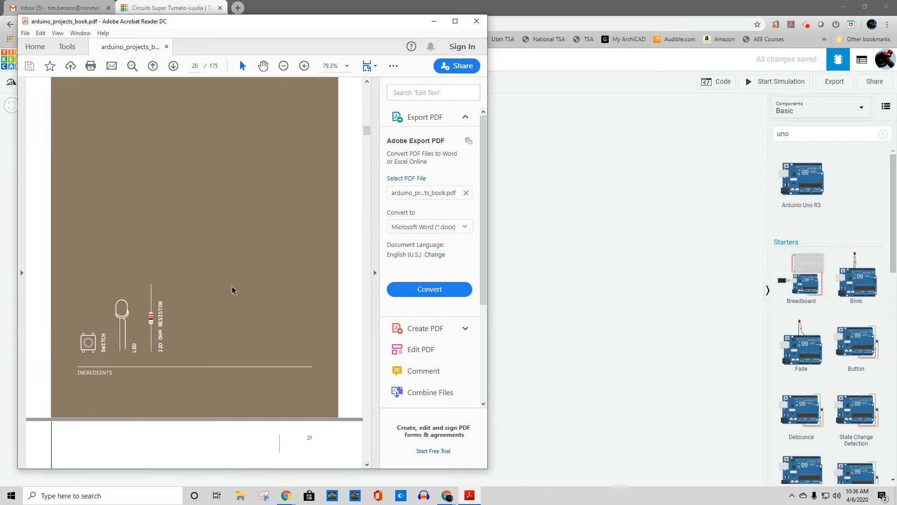
pyautogui.scroll(-10, 196, 281)
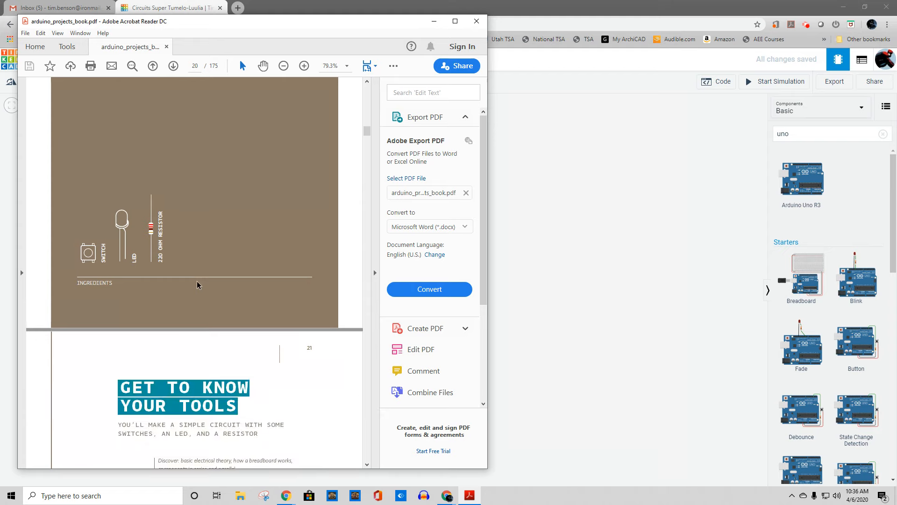
pyautogui.scroll(-12, 197, 281)
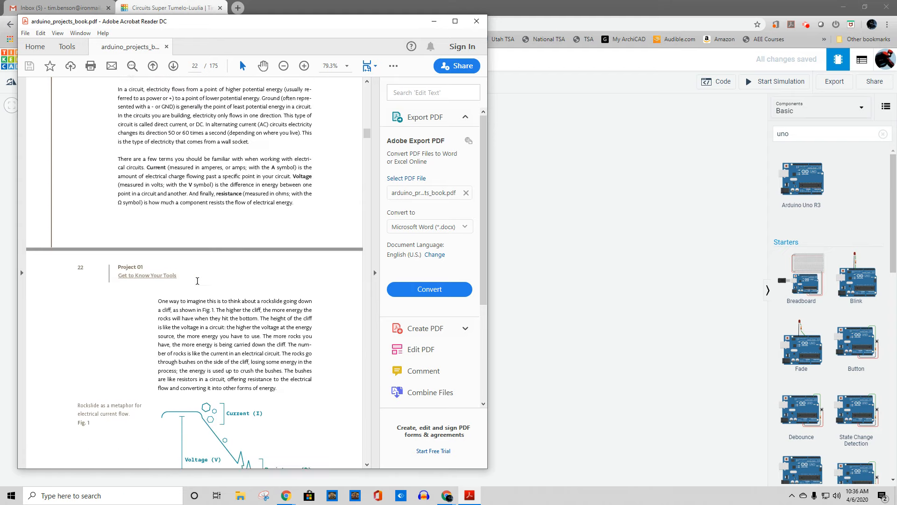
pyautogui.scroll(-12, 197, 284)
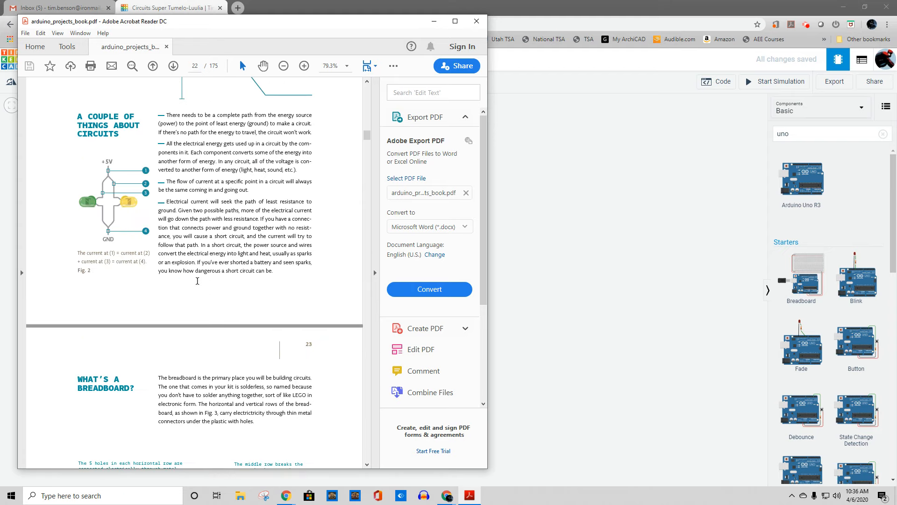
pyautogui.scroll(-12, 198, 284)
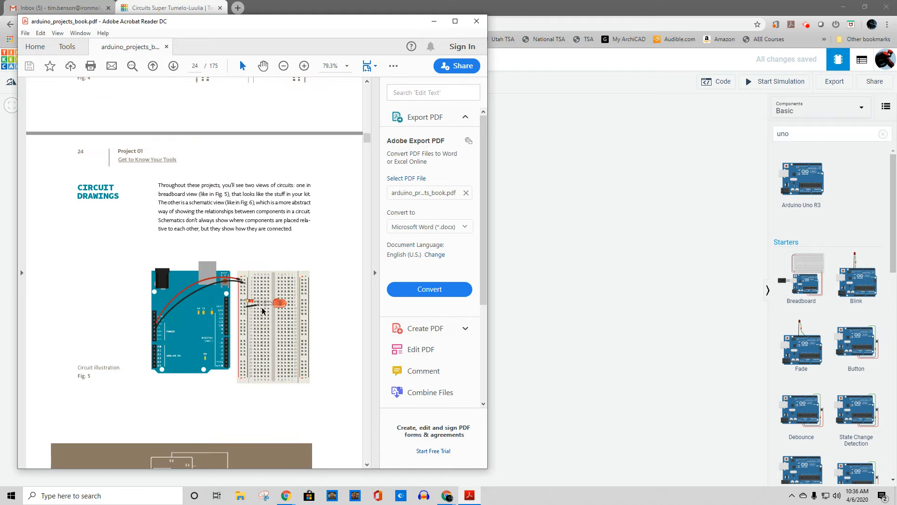
pyautogui.moveTo(233, 24); pyautogui.dragTo(896, 123)
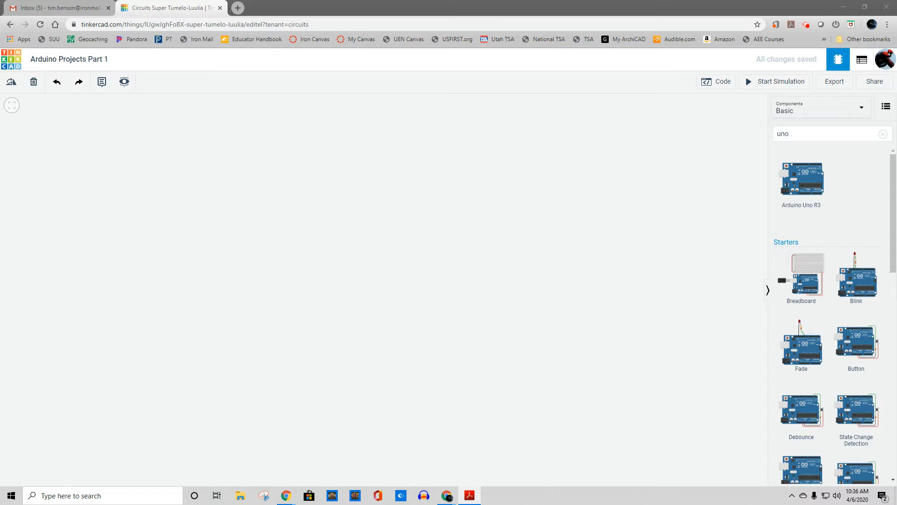
# Step: Place the Blink starter circuit on the empty workplane and deselect it
pyautogui.click(861, 285)
pyautogui.click(299, 266)
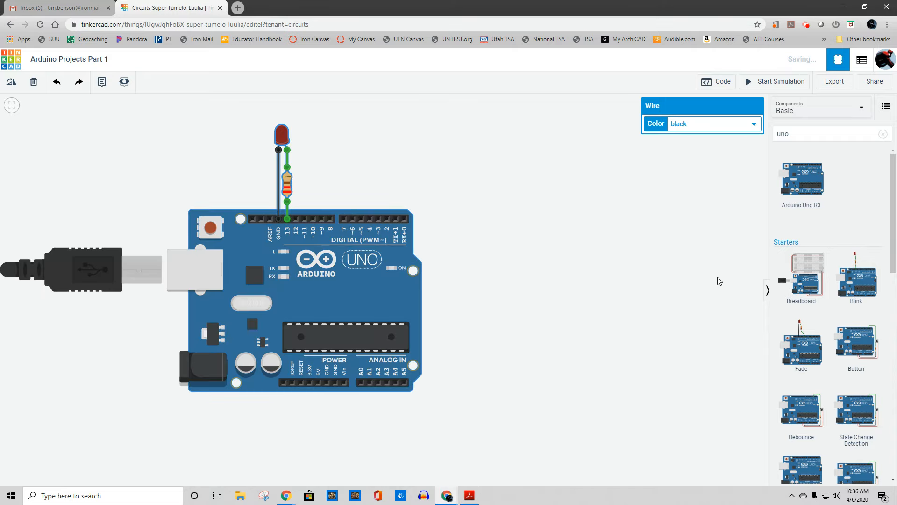
pyautogui.click(600, 226)
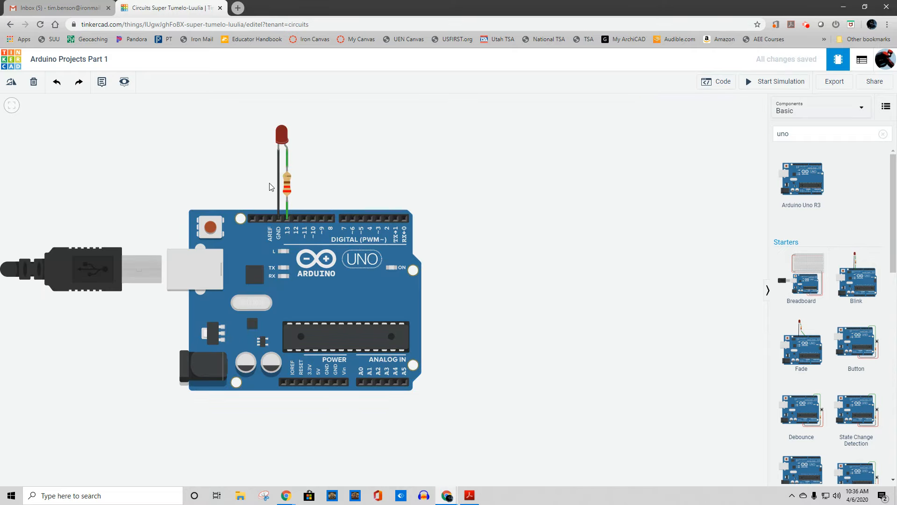
# Step: Inspect the resistor's properties, centre the Blink circuit, and run and stop its simulation
pyautogui.click(286, 188)
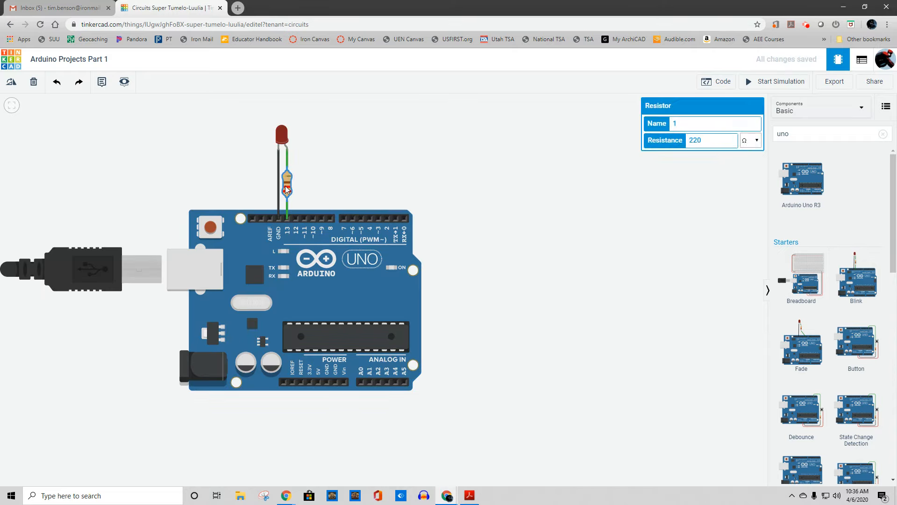
pyautogui.click(535, 204)
pyautogui.moveTo(486, 208); pyautogui.dragTo(615, 231)
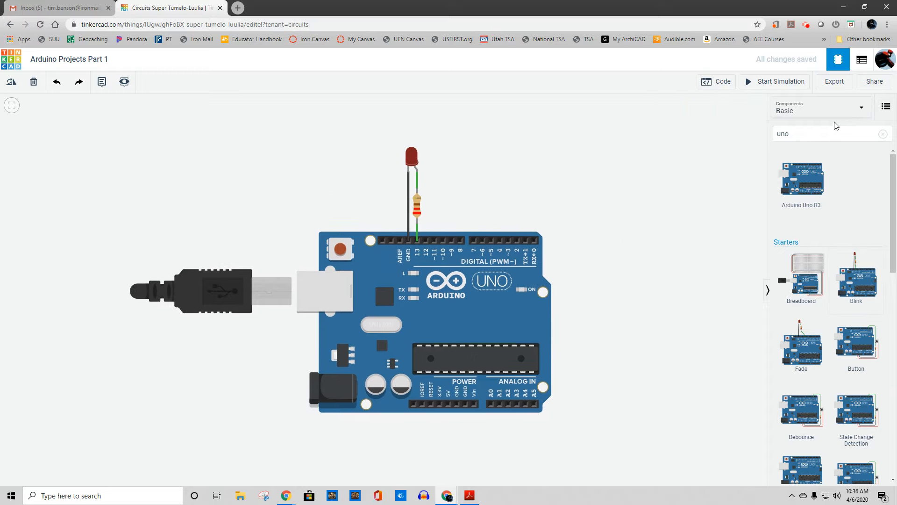
pyautogui.click(763, 84)
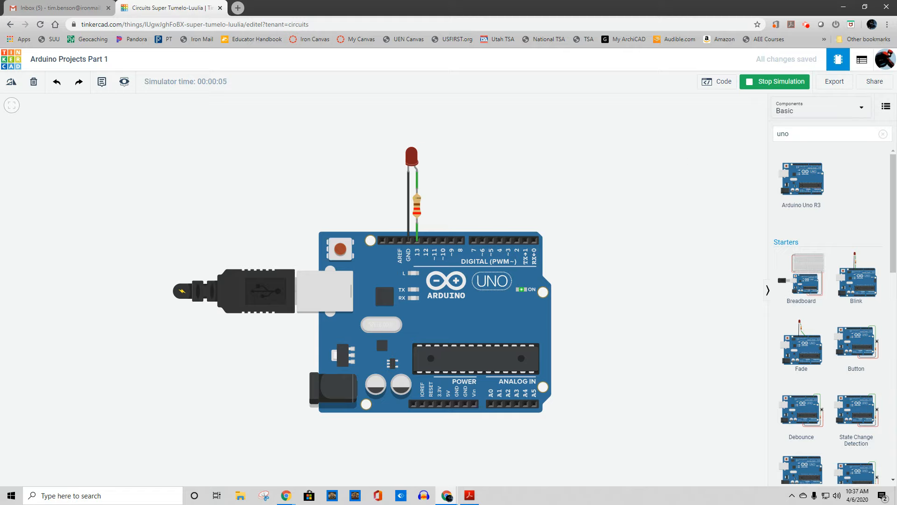
pyautogui.click(772, 84)
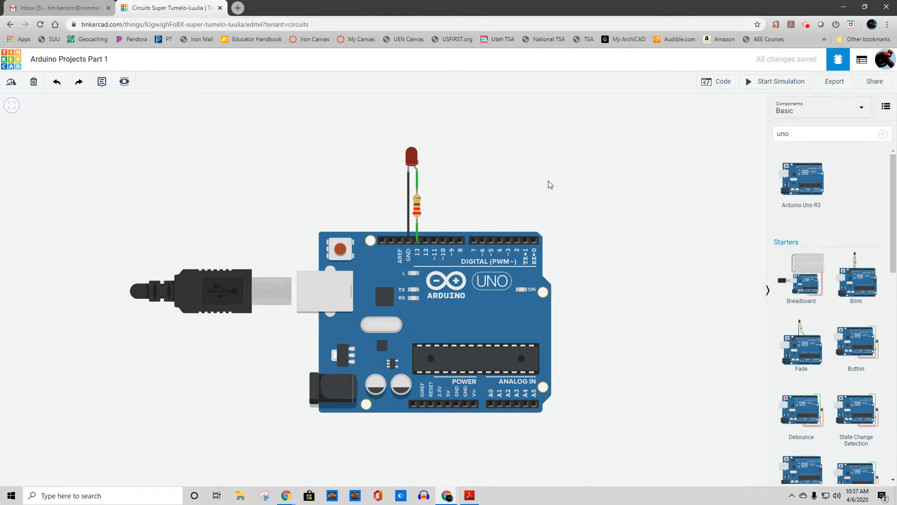
# Step: Delete the entire Blink circuit from the workplane, including its programmable board, and confirm the deletion
pyautogui.click(504, 292)
pyautogui.moveTo(608, 437); pyautogui.dragTo(108, 97)
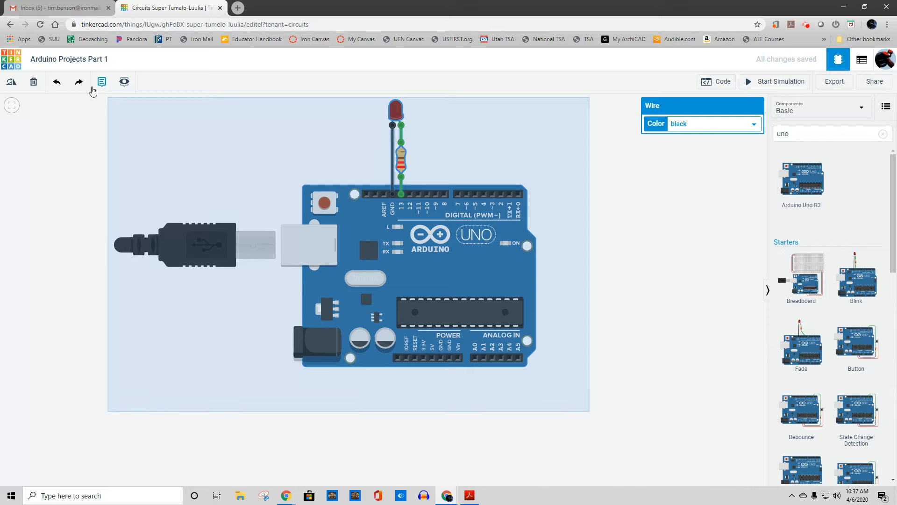
pyautogui.moveTo(92, 88); pyautogui.dragTo(103, 100)
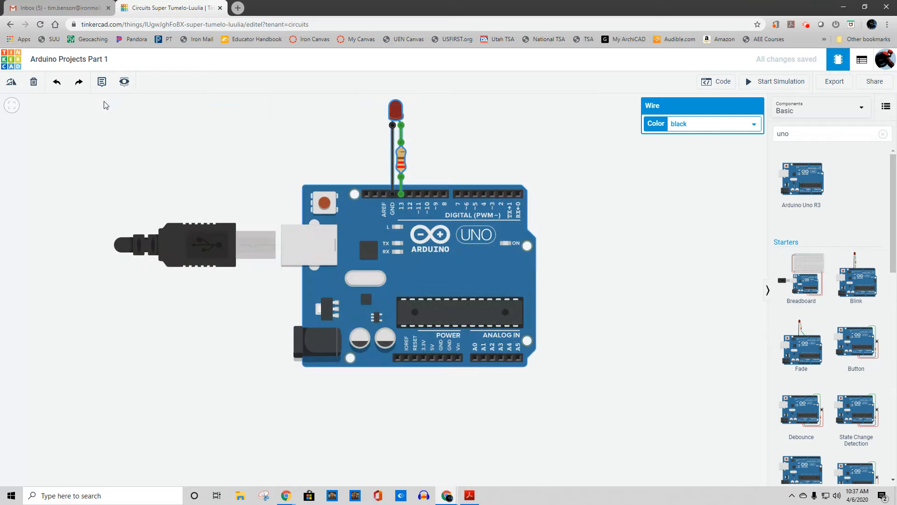
pyautogui.press('Delete')
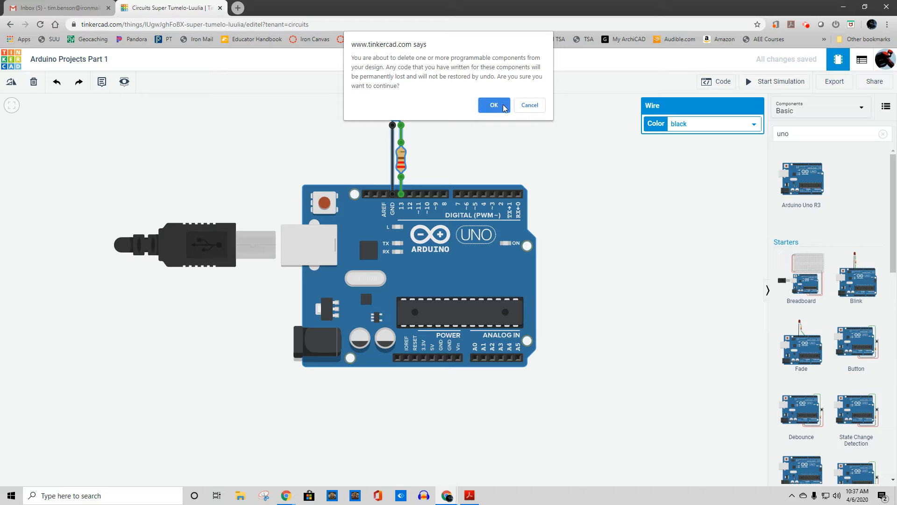
pyautogui.click(505, 108)
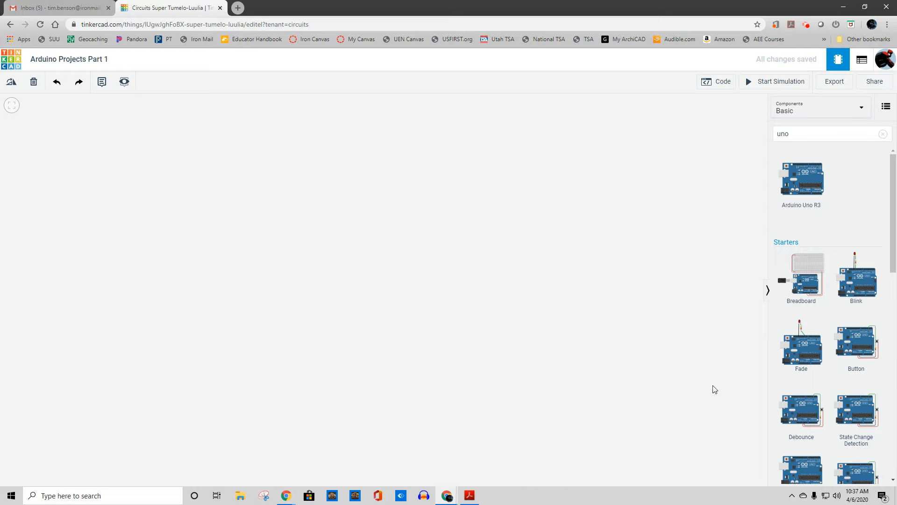
# Step: Browse the uno starter circuits and place the Breadboard starter, with its Arduino Uno and power rail wiring, on the empty workplane
pyautogui.scroll(-1, 840, 390)
pyautogui.scroll(-4, 840, 390)
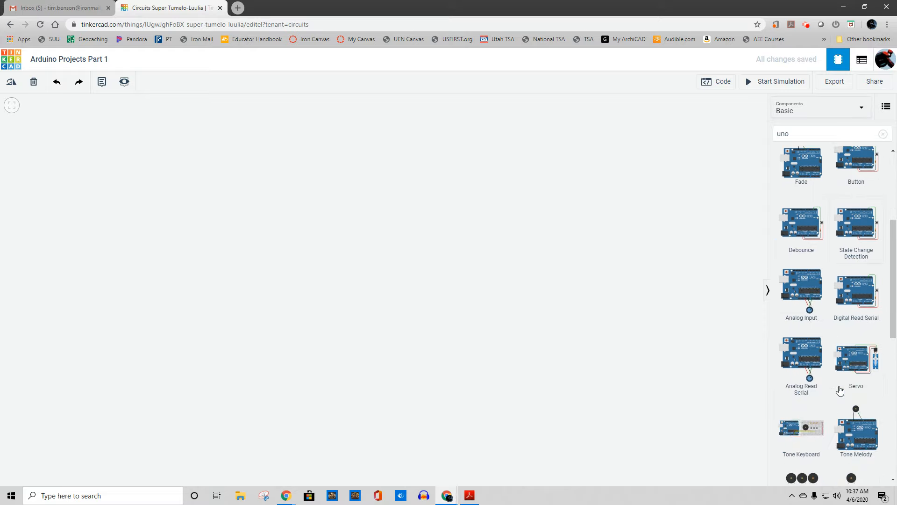
pyautogui.scroll(-3, 839, 390)
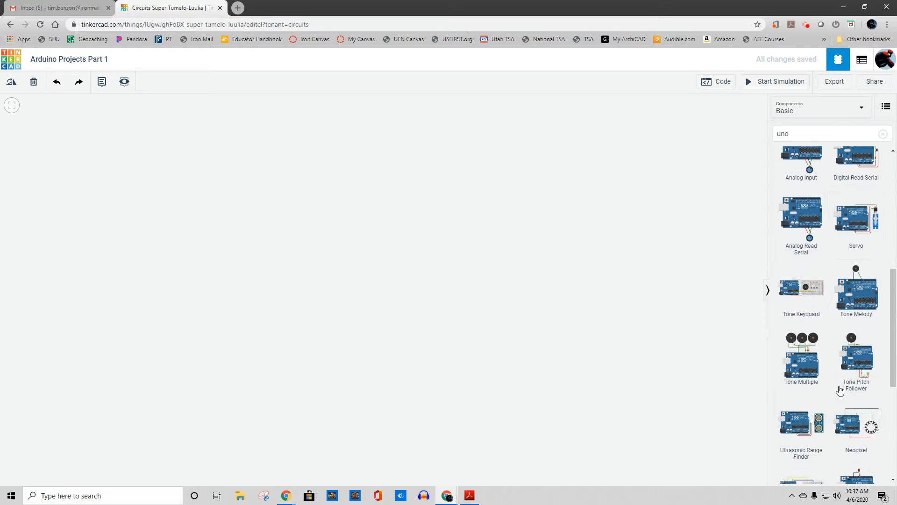
pyautogui.scroll(-5, 839, 390)
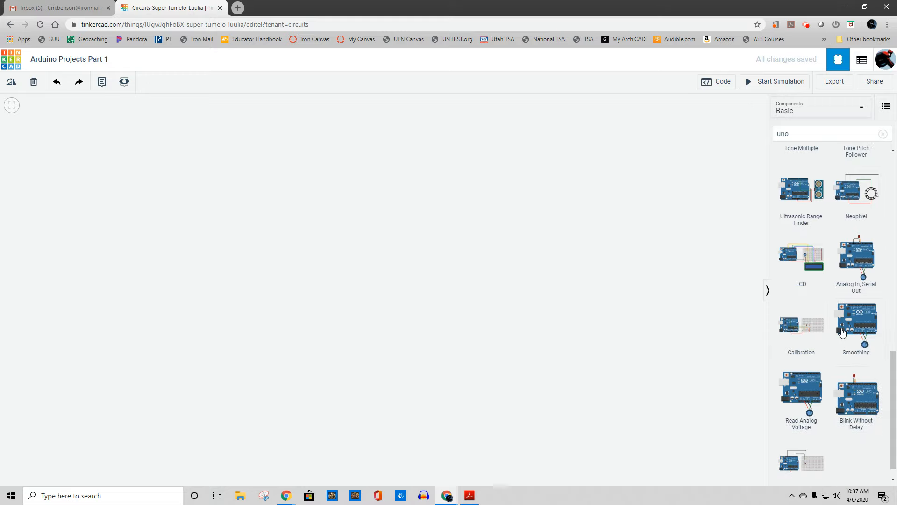
pyautogui.scroll(8, 835, 421)
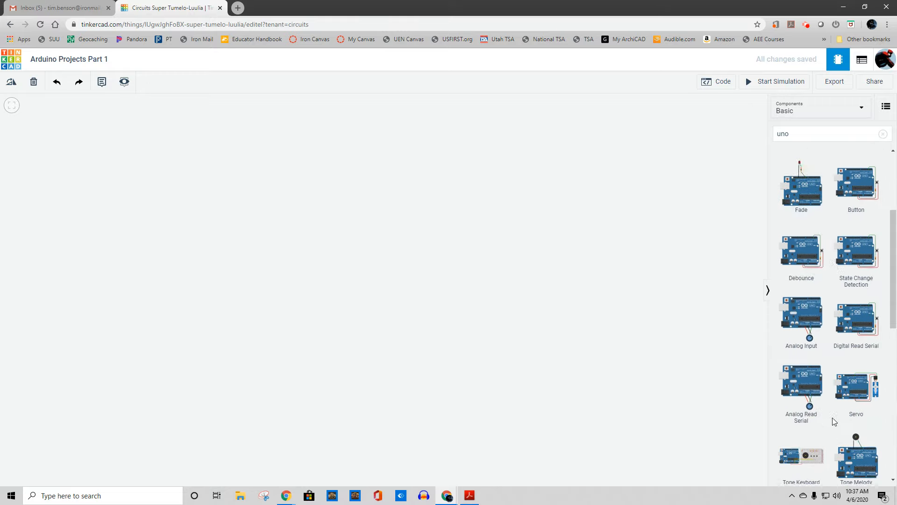
pyautogui.scroll(3, 835, 421)
pyautogui.moveTo(740, 297); pyautogui.dragTo(401, 313)
pyautogui.click(598, 293)
pyautogui.scroll(2, 598, 293)
pyautogui.scroll(-3, 598, 293)
pyautogui.moveTo(599, 293); pyautogui.dragTo(620, 263)
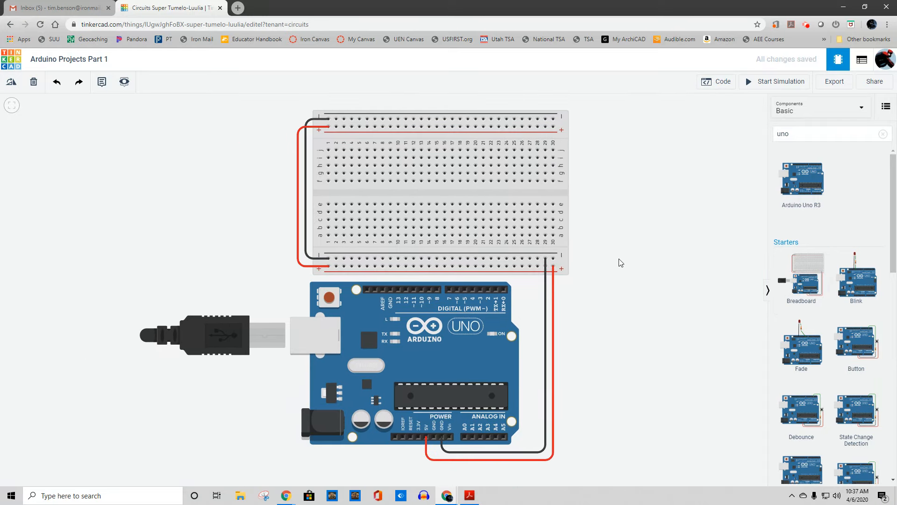
# Step: Clear the component search and place a red LED on the breadboard with its legs in row e, columns 6 and 7
pyautogui.click(883, 133)
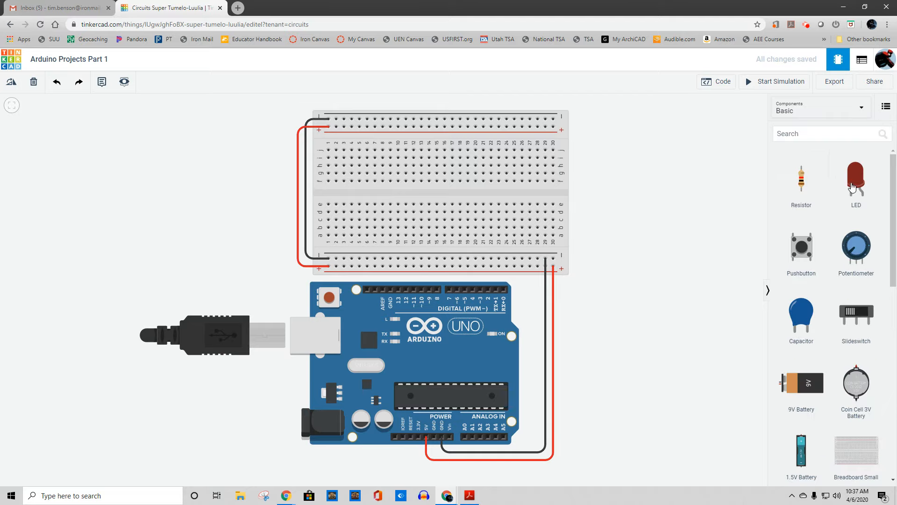
pyautogui.moveTo(855, 188); pyautogui.dragTo(371, 207)
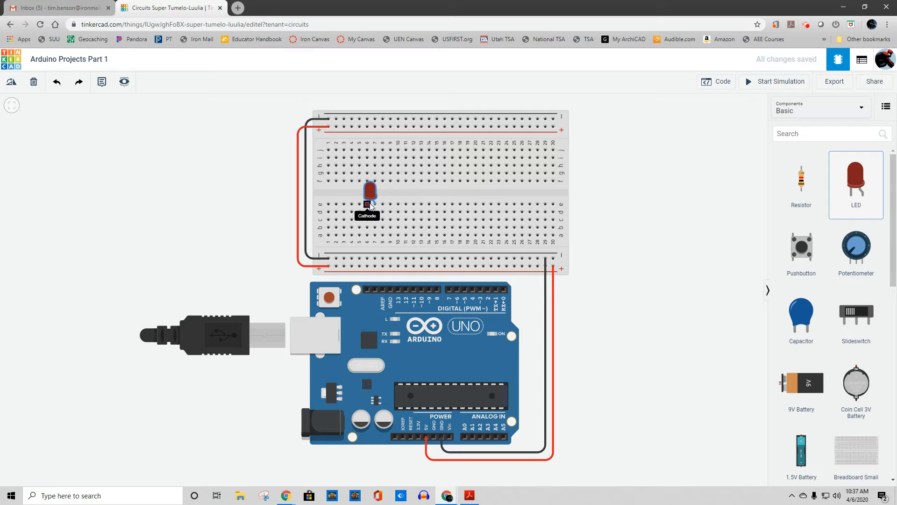
pyautogui.click(640, 202)
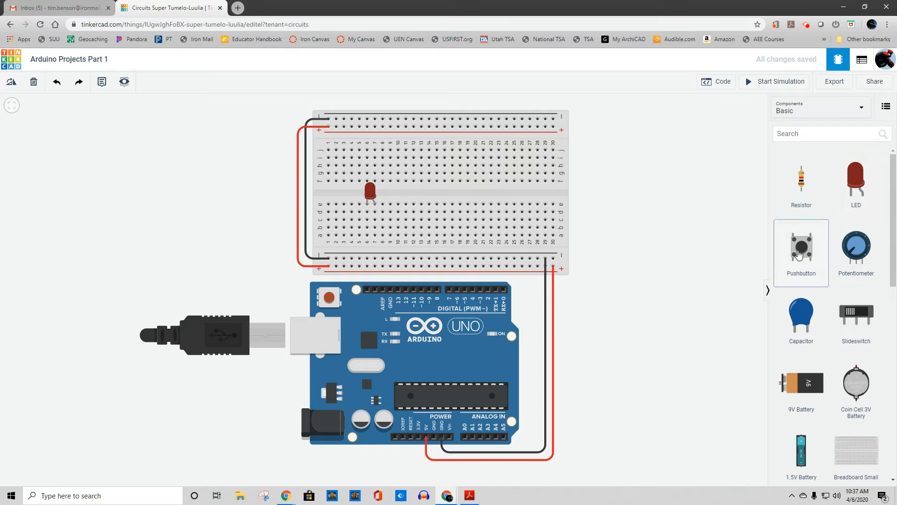
# Step: Place a pushbutton across the breadboard's centre gap at columns 11 and 13, and a resistor from column 13 to the lower positive rail
pyautogui.moveTo(799, 254); pyautogui.dragTo(429, 206)
pyautogui.click(654, 189)
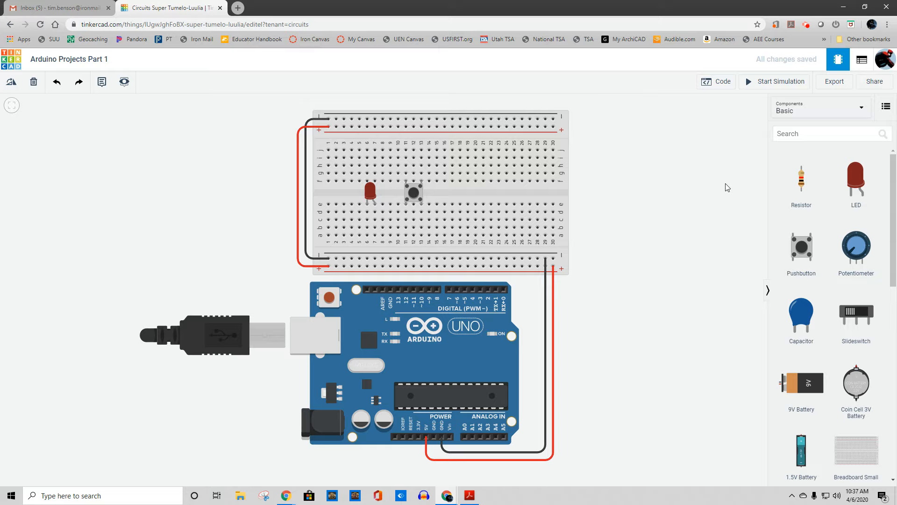
pyautogui.moveTo(799, 194); pyautogui.dragTo(426, 250)
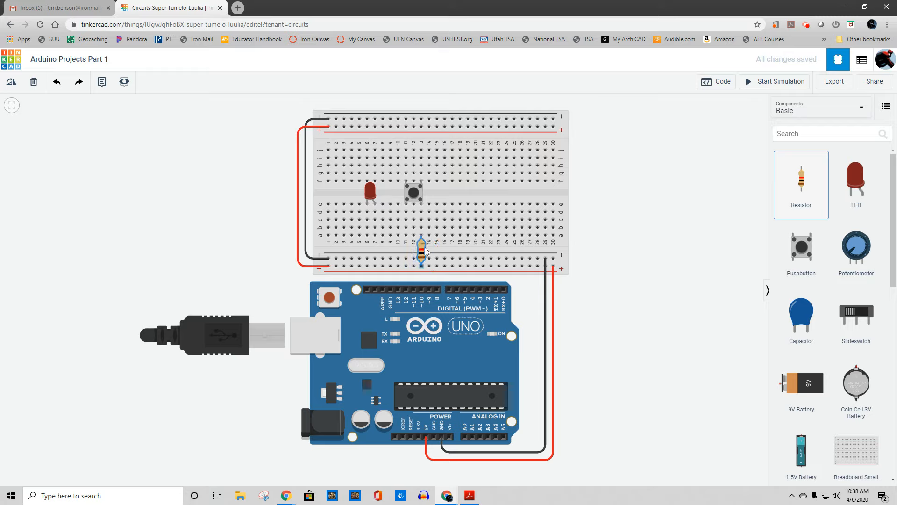
pyautogui.click(702, 261)
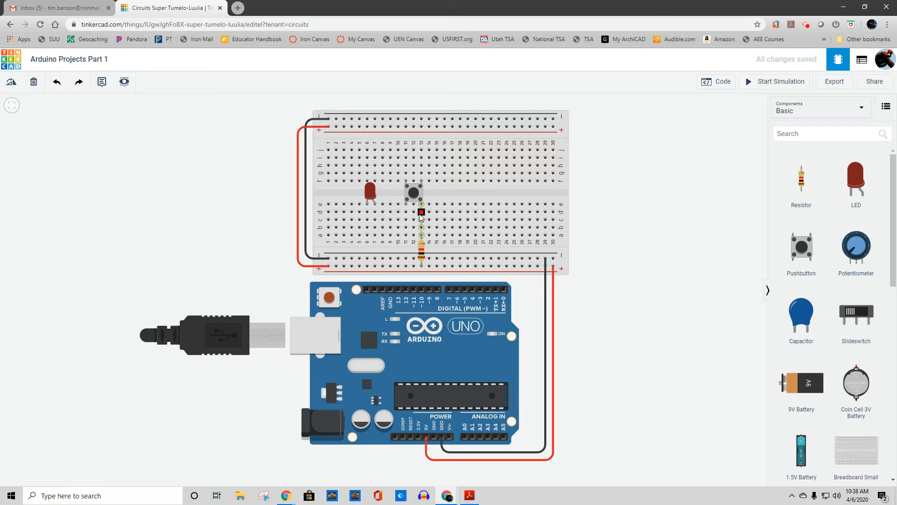
# Step: Wire the pushbutton's column 11 to the LED anode's column 7 in row d, and the cathode's column 6 to the lower negative rail
pyautogui.click(406, 212)
pyautogui.click(376, 211)
pyautogui.click(368, 236)
pyautogui.click(368, 259)
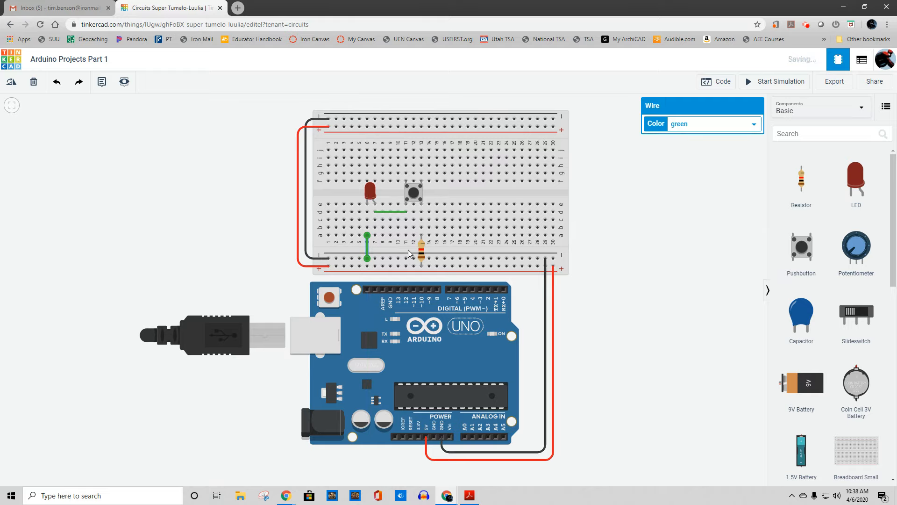
pyautogui.click(631, 206)
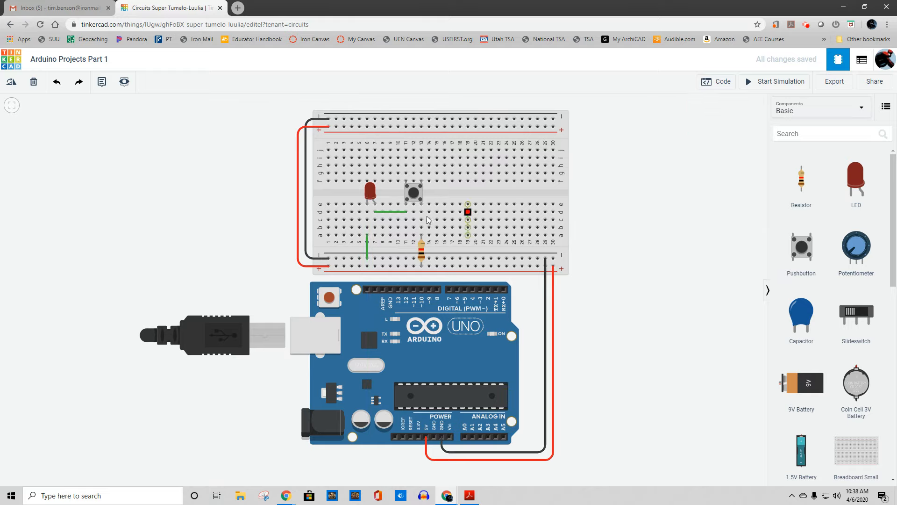
# Step: Color the wire between the LED and pushbutton red and the LED's ground wire black
pyautogui.click(389, 211)
pyautogui.click(709, 131)
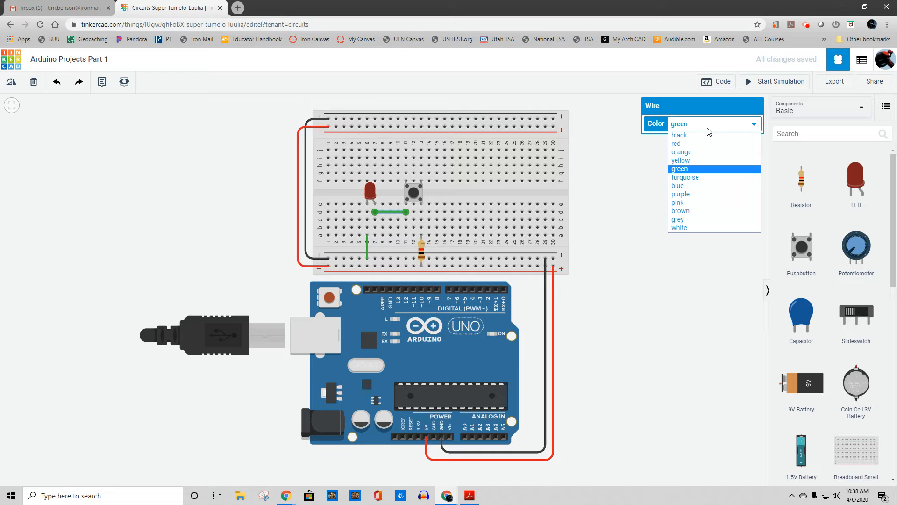
pyautogui.click(687, 140)
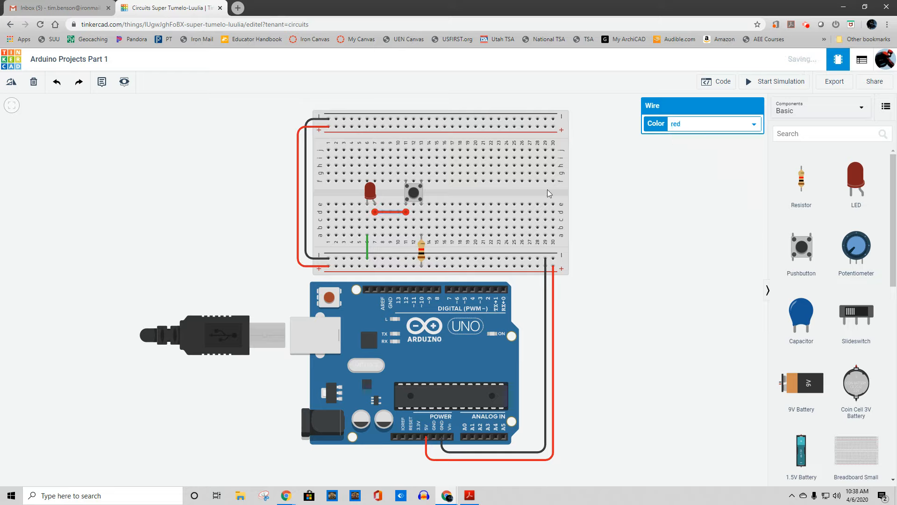
pyautogui.click(368, 246)
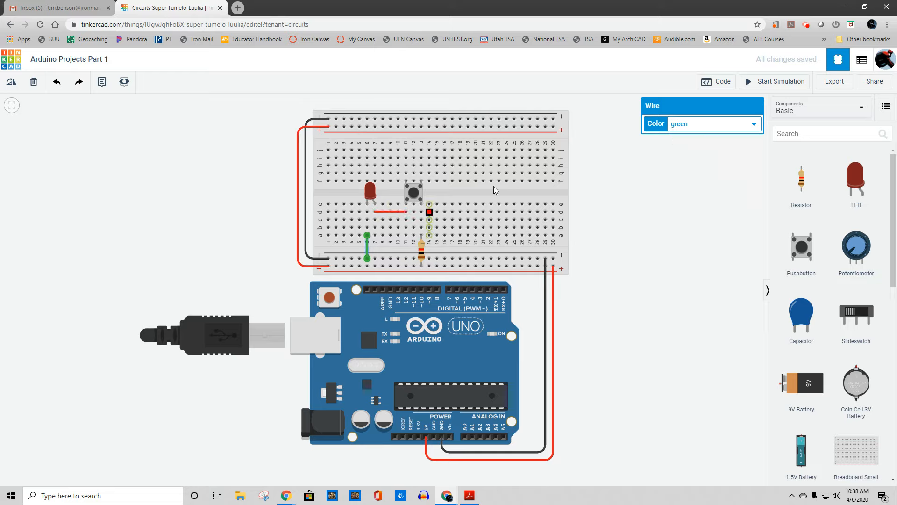
pyautogui.click(706, 124)
pyautogui.click(689, 136)
pyautogui.click(617, 199)
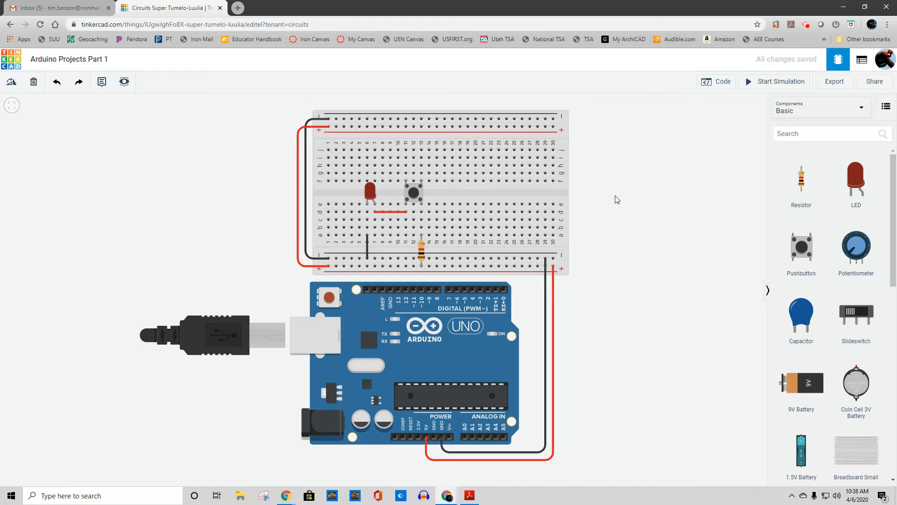
# Step: Run the simulation, test the LED with the pushbutton, look through the basic components, and stop the simulation
pyautogui.click(772, 83)
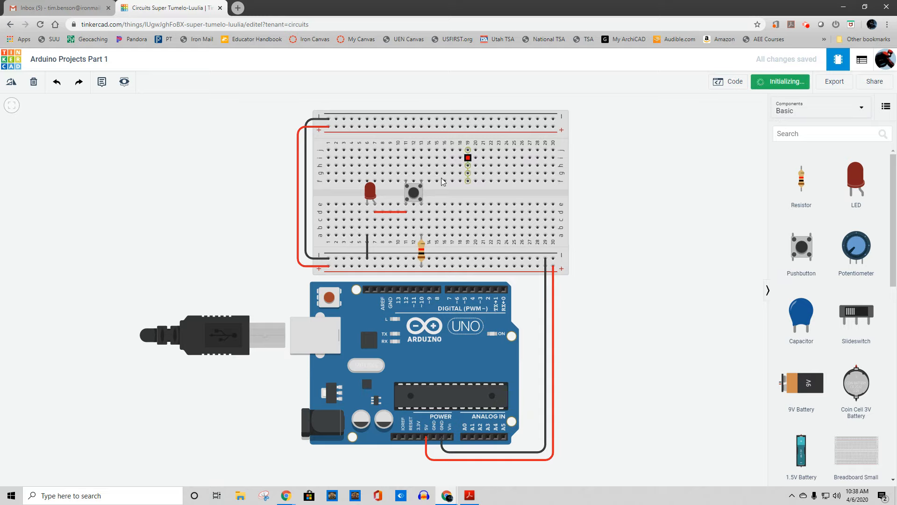
pyautogui.click(414, 195)
pyautogui.click(414, 194)
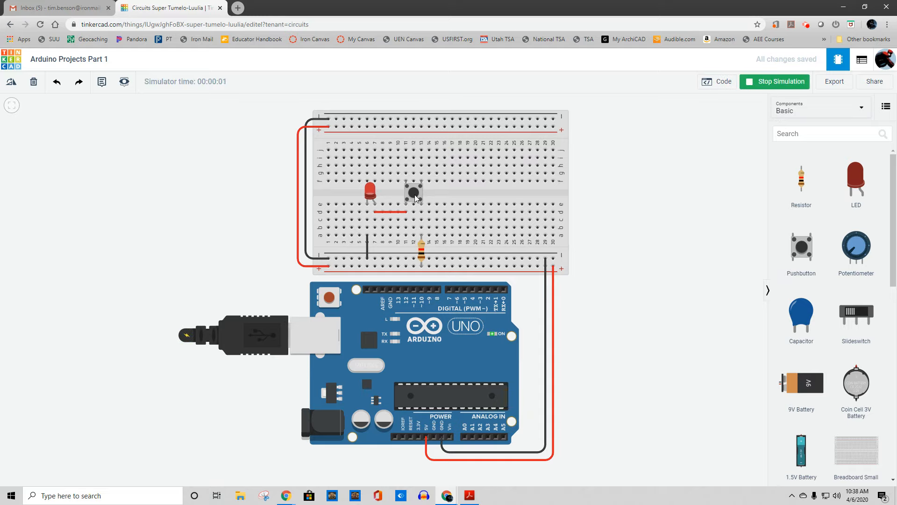
pyautogui.click(414, 194)
pyautogui.click(414, 194)
pyautogui.scroll(-4, 829, 299)
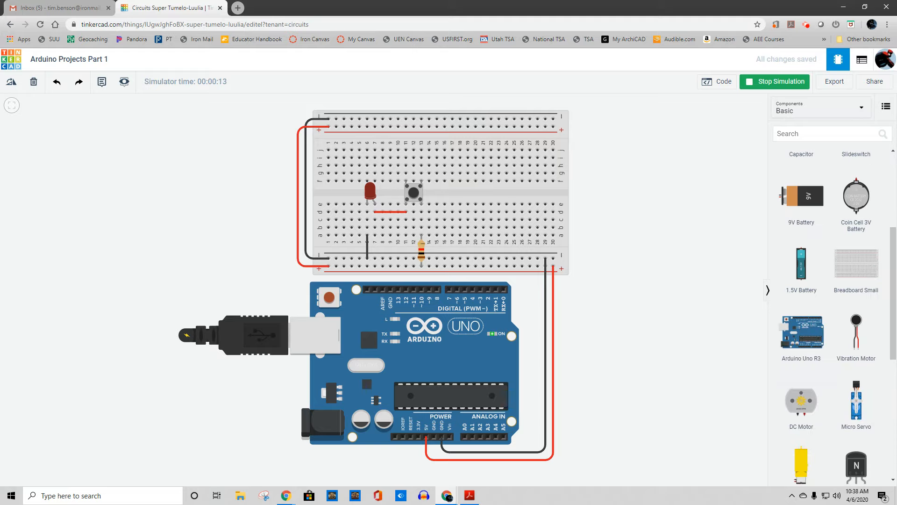
pyautogui.scroll(-4, 813, 297)
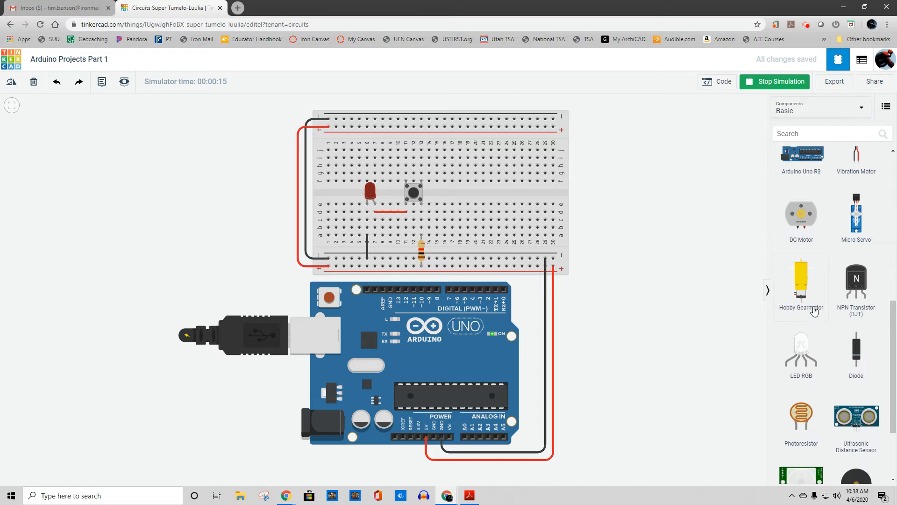
pyautogui.scroll(-2, 814, 297)
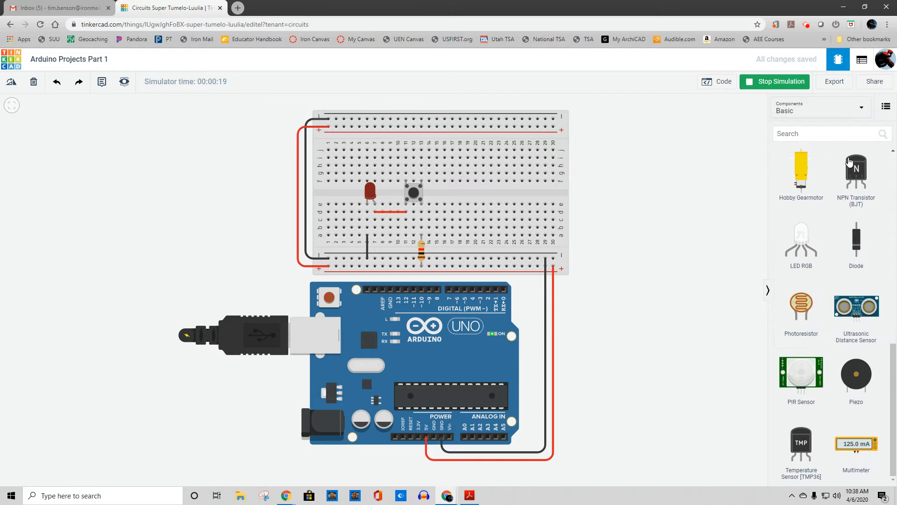
pyautogui.click(775, 81)
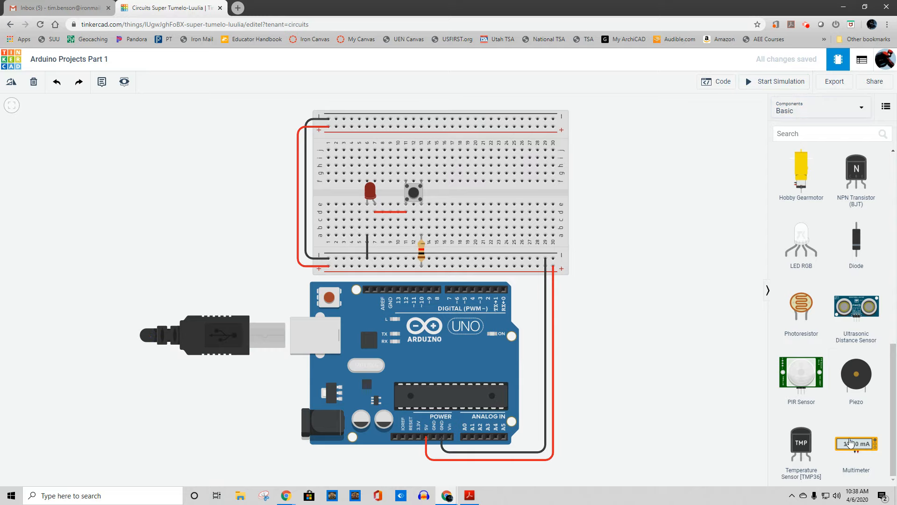
# Step: Place a multimeter just above the breadboard, over columns 2 to 16
pyautogui.moveTo(855, 444); pyautogui.dragTo(392, 103)
pyautogui.click(392, 103)
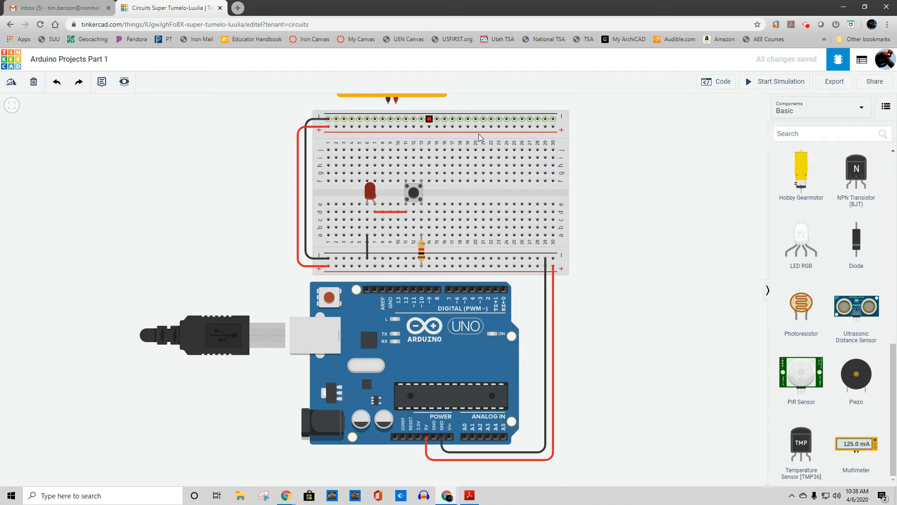
pyautogui.moveTo(620, 192); pyautogui.dragTo(614, 297)
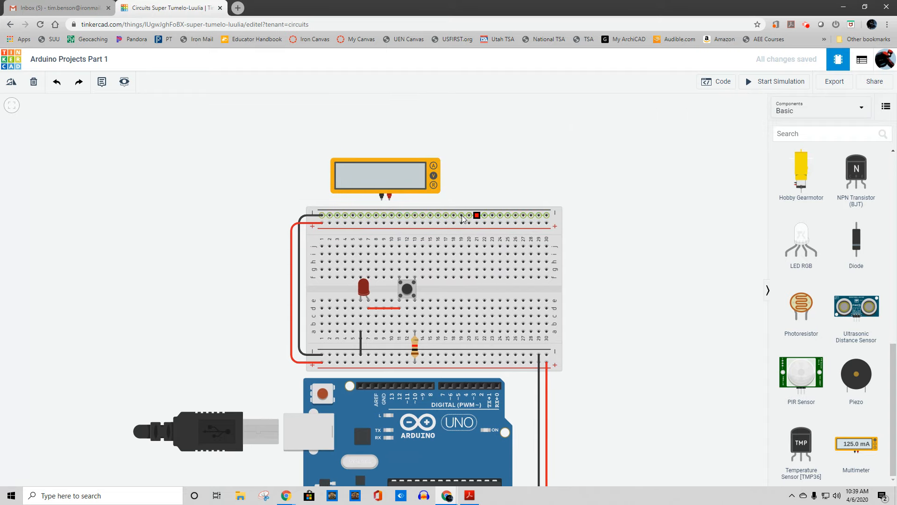
# Step: Wire the multimeter's negative probe around the LED to row d, column 6 on the cathode side, and square up the wire's lower bend
pyautogui.click(382, 197)
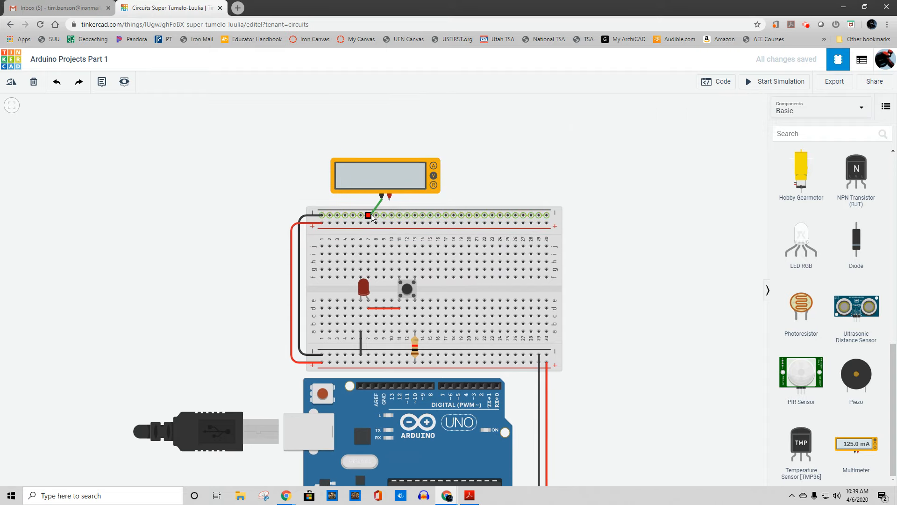
pyautogui.click(349, 198)
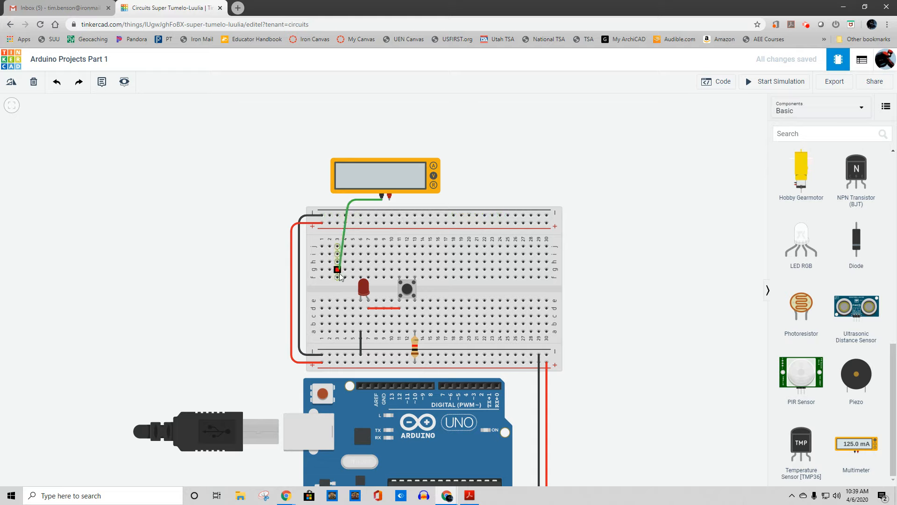
pyautogui.click(345, 296)
pyautogui.click(361, 308)
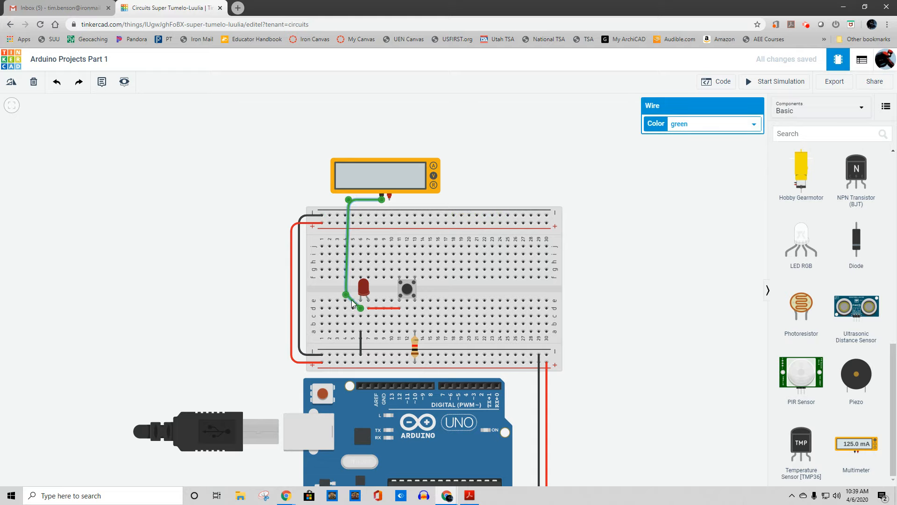
pyautogui.moveTo(346, 295); pyautogui.dragTo(350, 311)
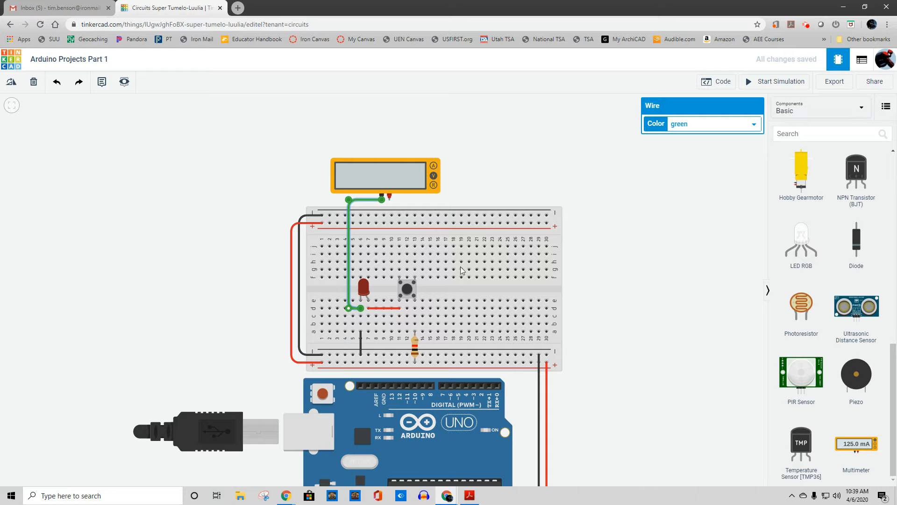
# Step: Wire the multimeter's positive probe to the upper positive rail at column 10 and run the simulation to measure the supply voltage
pyautogui.click(389, 196)
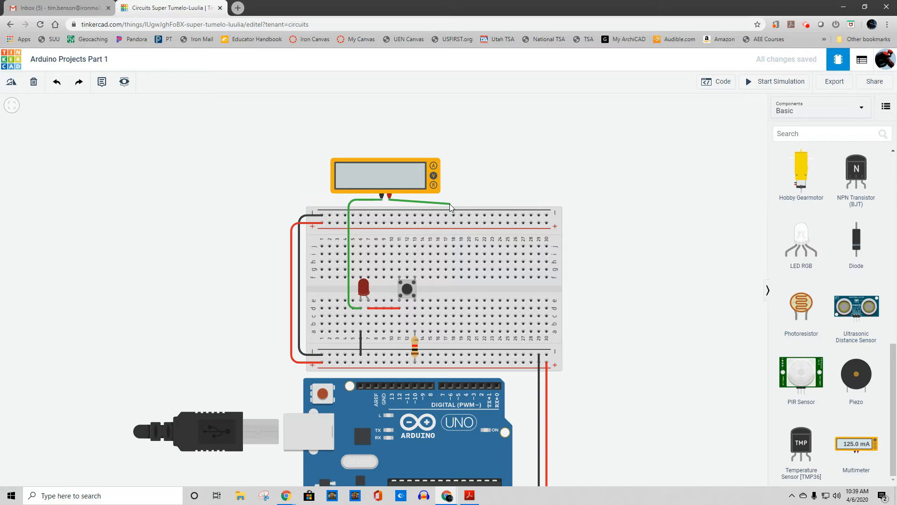
pyautogui.click(392, 223)
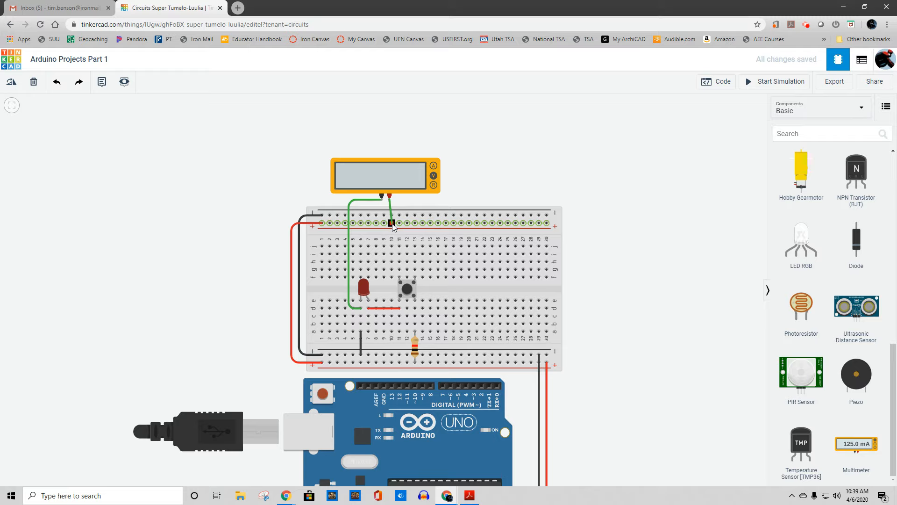
pyautogui.click(687, 150)
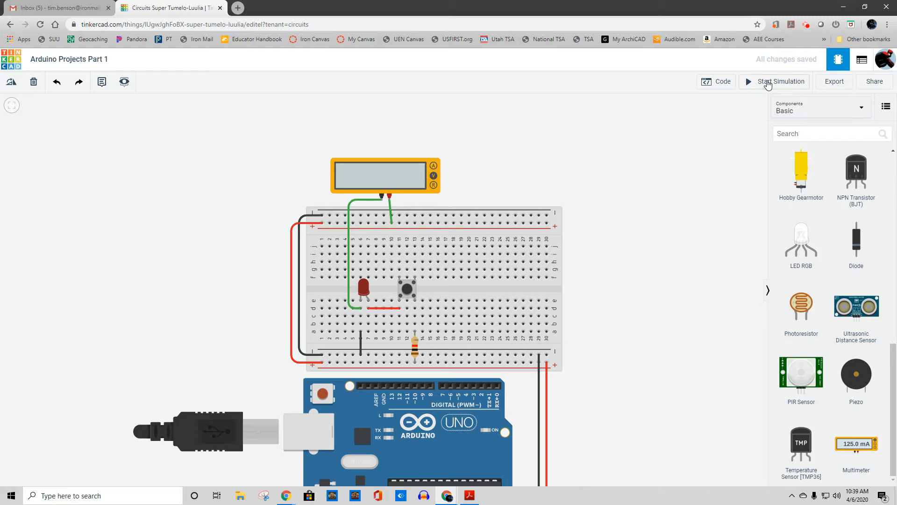
pyautogui.click(767, 82)
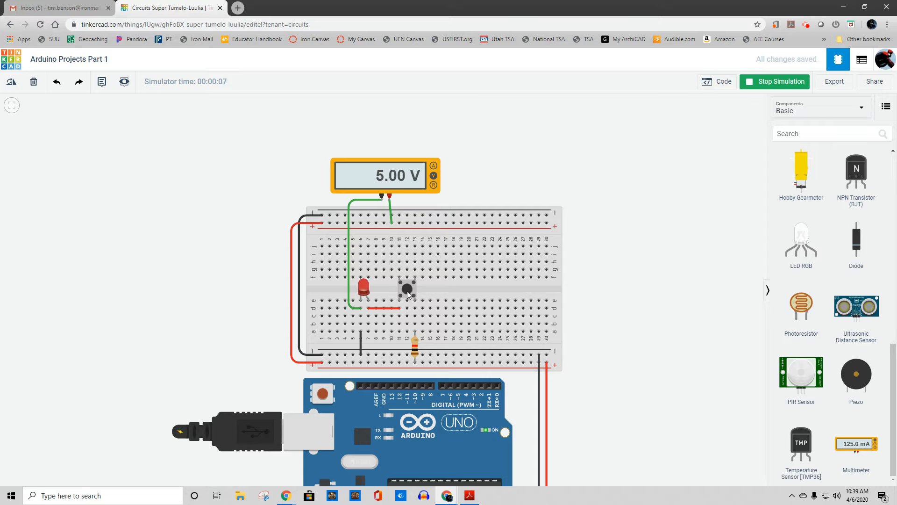
pyautogui.click(766, 82)
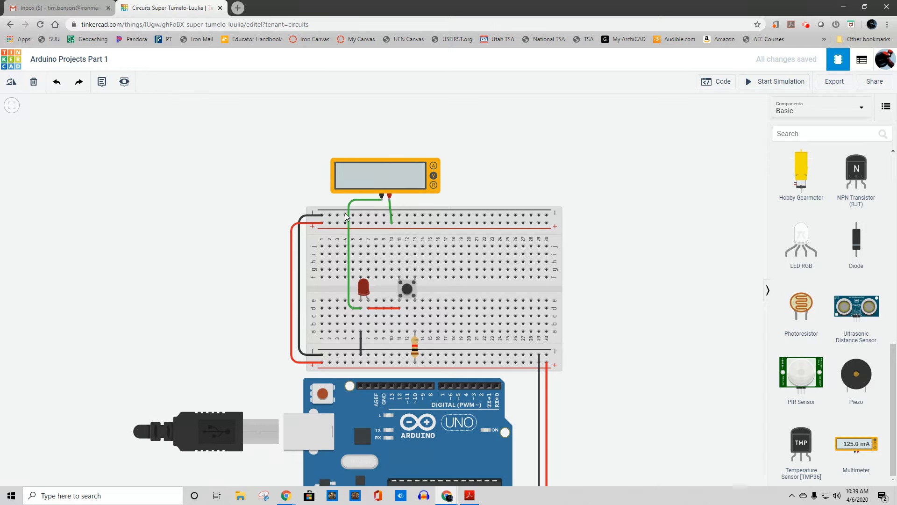
# Step: Replace the positive probe's rail wire with one to row c, column 7 on the LED's anode side, with a squared lower bend
pyautogui.click(391, 210)
pyautogui.press('Delete')
pyautogui.click(390, 196)
pyautogui.click(383, 265)
pyautogui.click(390, 290)
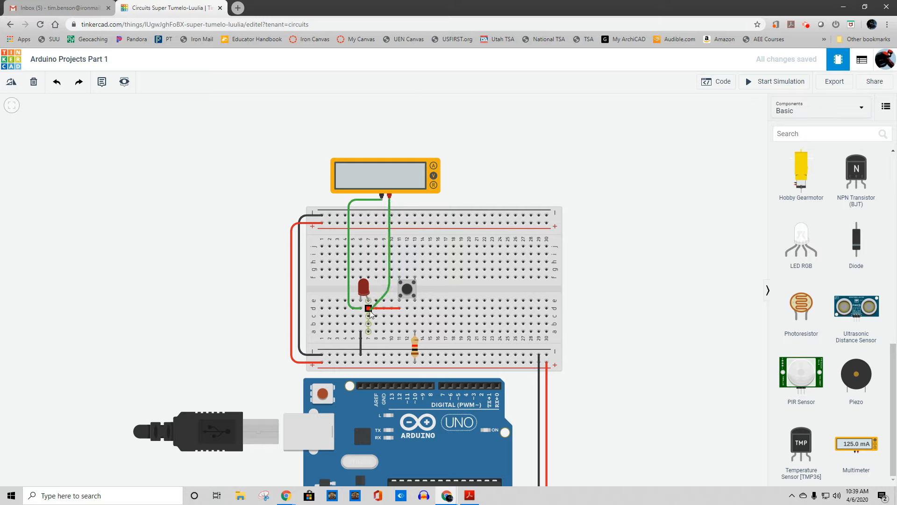
pyautogui.click(368, 316)
pyautogui.moveTo(390, 292); pyautogui.dragTo(388, 314)
pyautogui.click(546, 141)
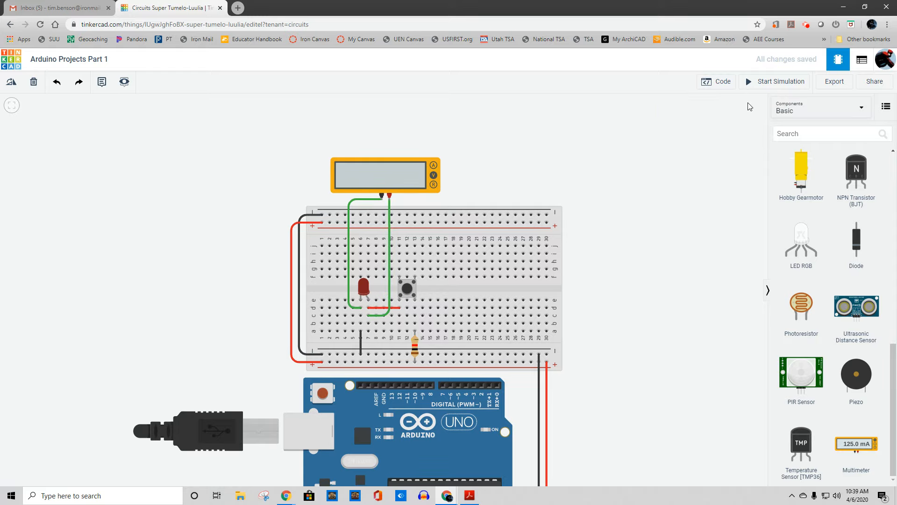
# Step: Run the simulation, operate the pushbutton several times to measure the voltage across the LED, and stop the simulation
pyautogui.click(767, 82)
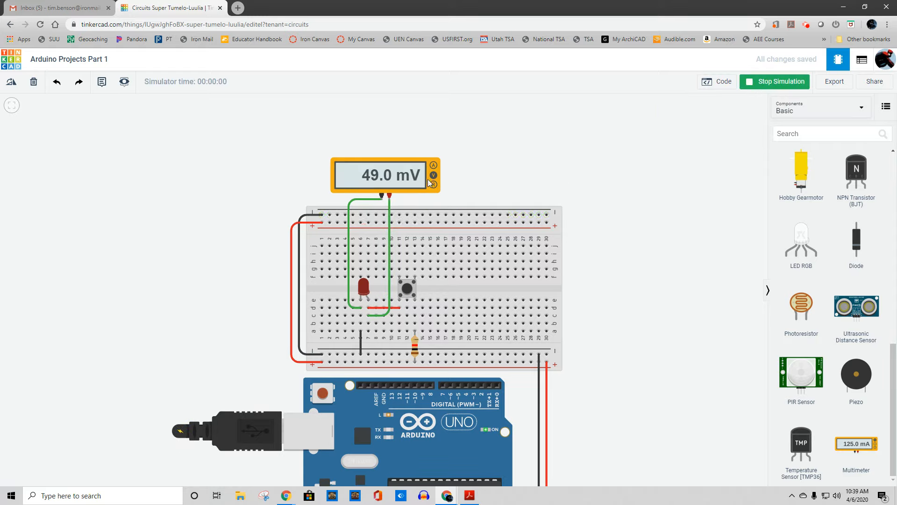
pyautogui.click(407, 290)
pyautogui.click(407, 290)
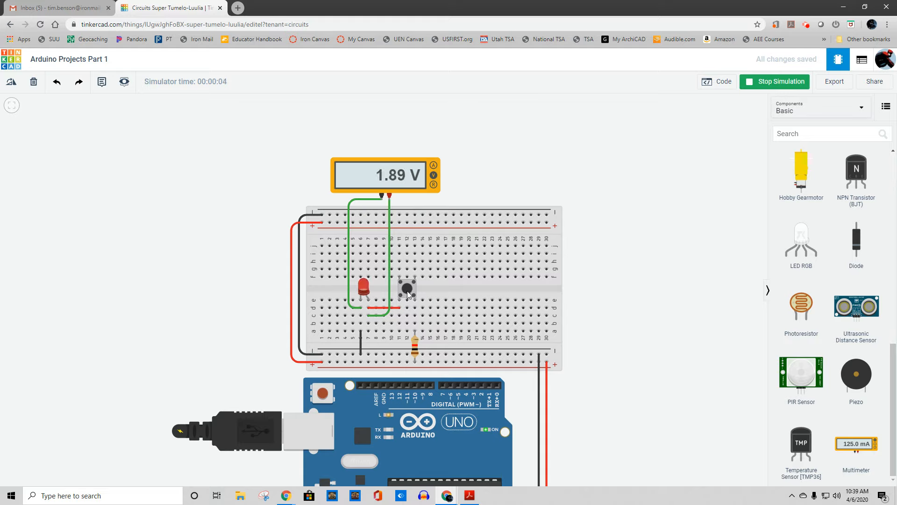
pyautogui.click(408, 291)
pyautogui.click(407, 291)
pyautogui.click(407, 291)
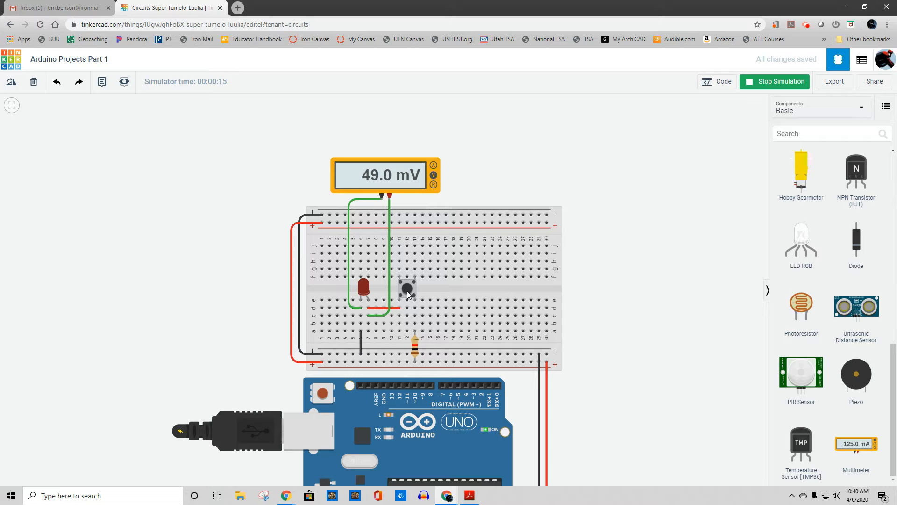
pyautogui.click(407, 291)
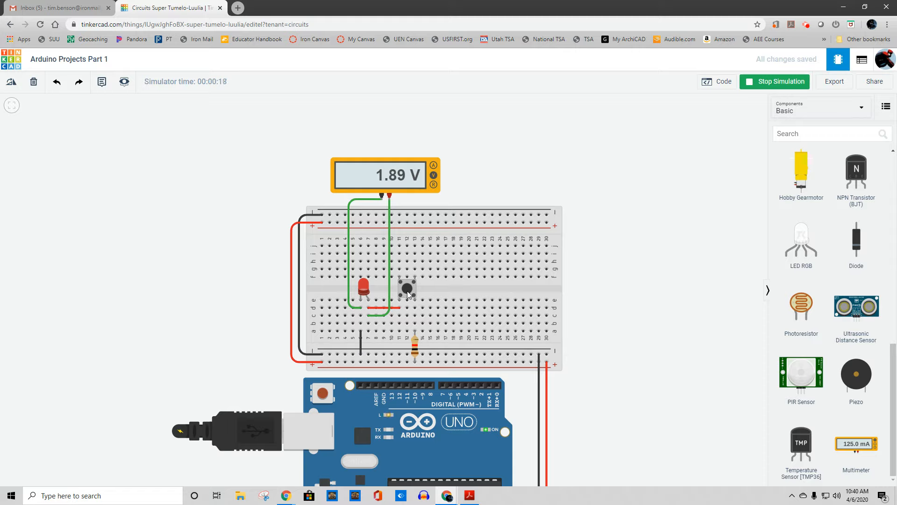
pyautogui.click(408, 290)
pyautogui.click(777, 83)
# Step: Place a second multimeter beyond the breadboard's upper right corner and wire its negative probe squarely to row c, column 13 above the resistor
pyautogui.moveTo(851, 448); pyautogui.dragTo(626, 190)
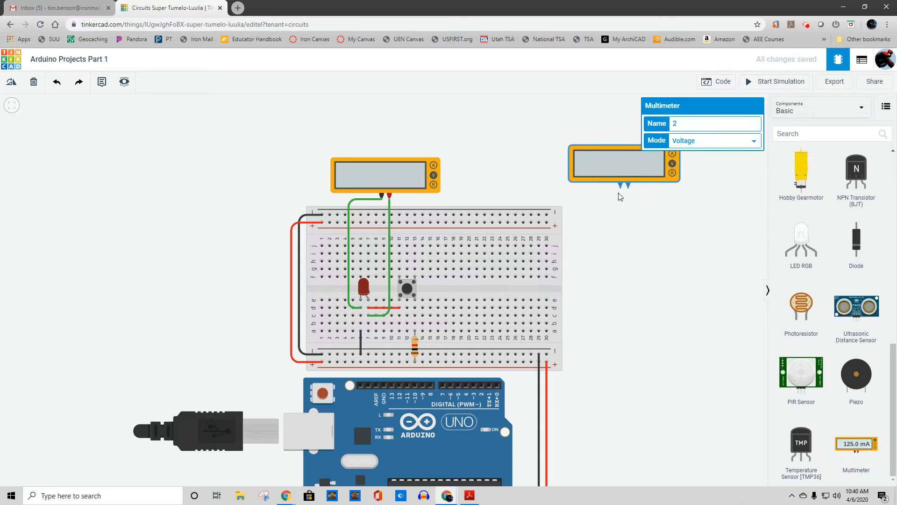
pyautogui.click(620, 186)
pyautogui.click(618, 286)
pyautogui.click(414, 316)
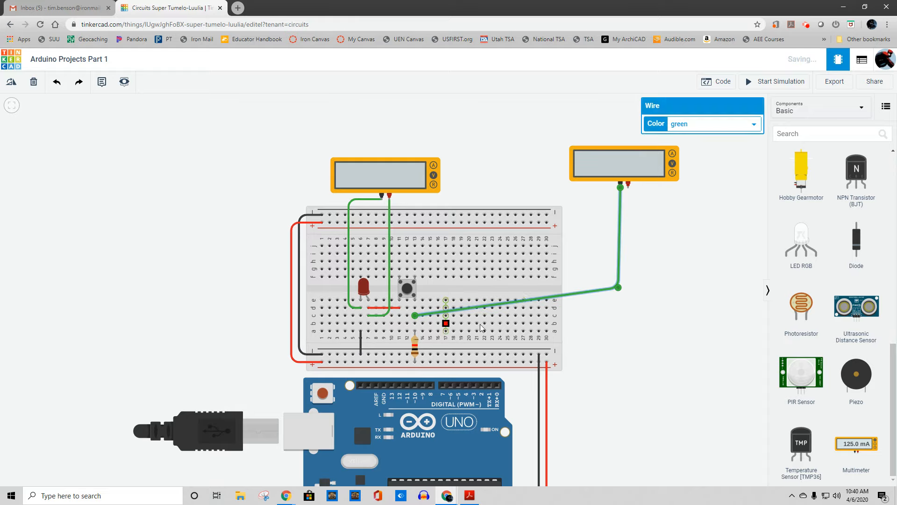
pyautogui.moveTo(618, 287); pyautogui.dragTo(621, 317)
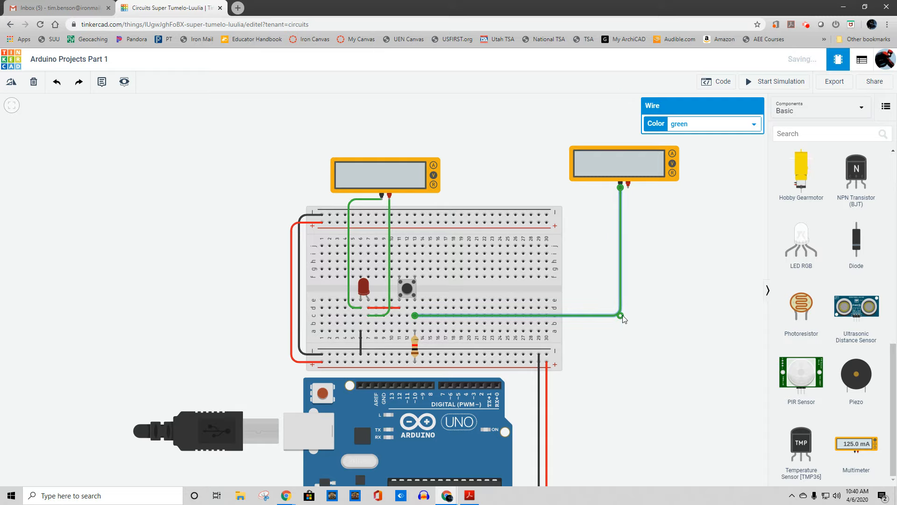
# Step: Wire the second multimeter's positive probe to the lower positive rail at column 14 beside the resistor, and square up the wire's bend
pyautogui.click(628, 188)
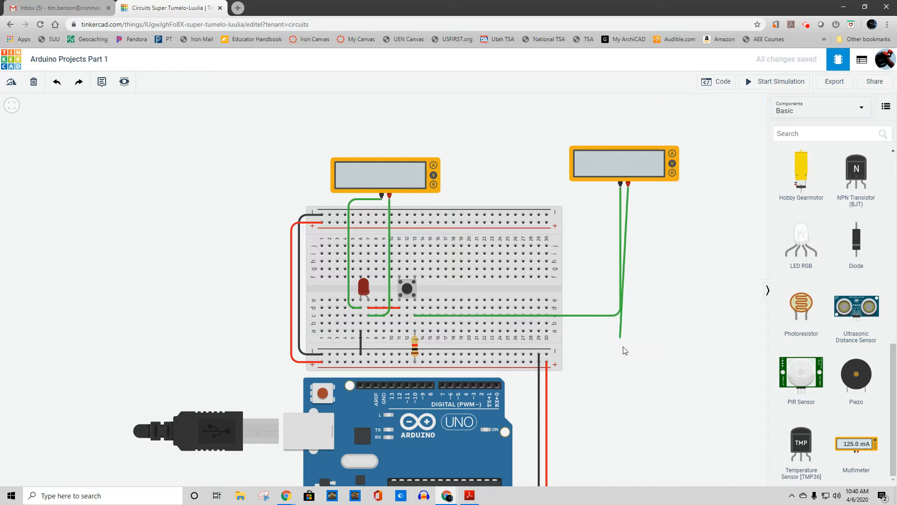
pyautogui.click(628, 359)
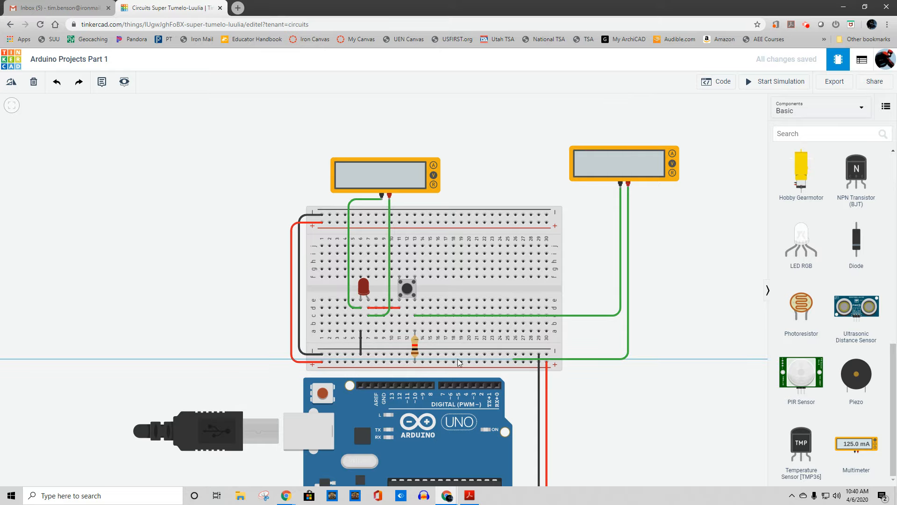
pyautogui.click(424, 363)
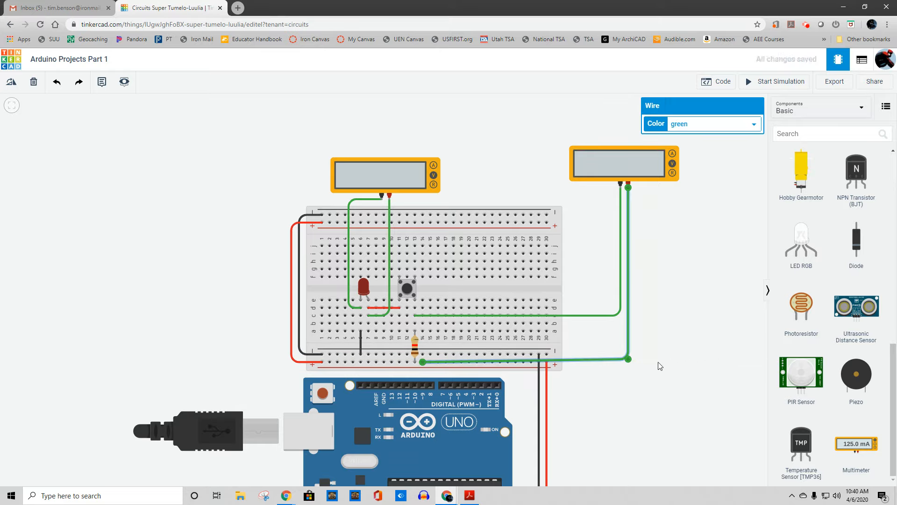
pyautogui.moveTo(628, 358); pyautogui.dragTo(629, 361)
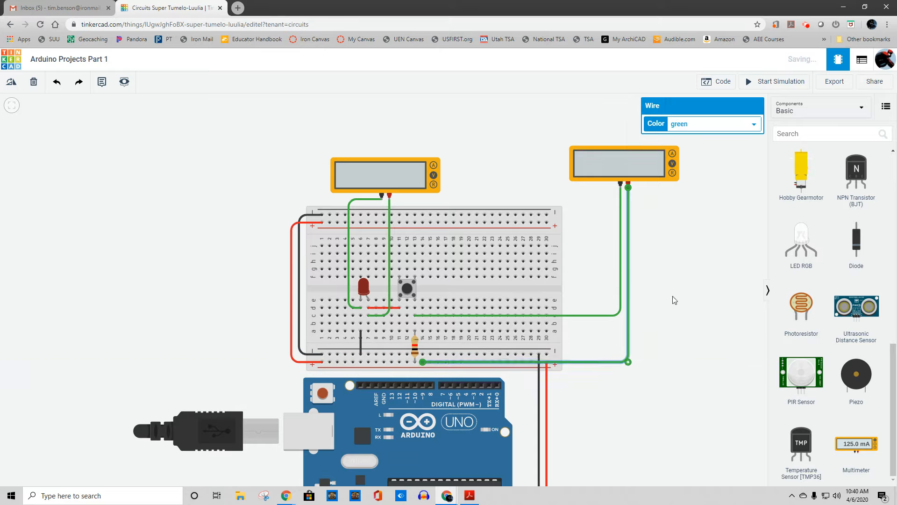
pyautogui.click(656, 331)
# Step: Run the simulation, operate the pushbutton repeatedly to compare the voltages across the LED and resistor, and stop it to view the whole circuit
pyautogui.click(755, 84)
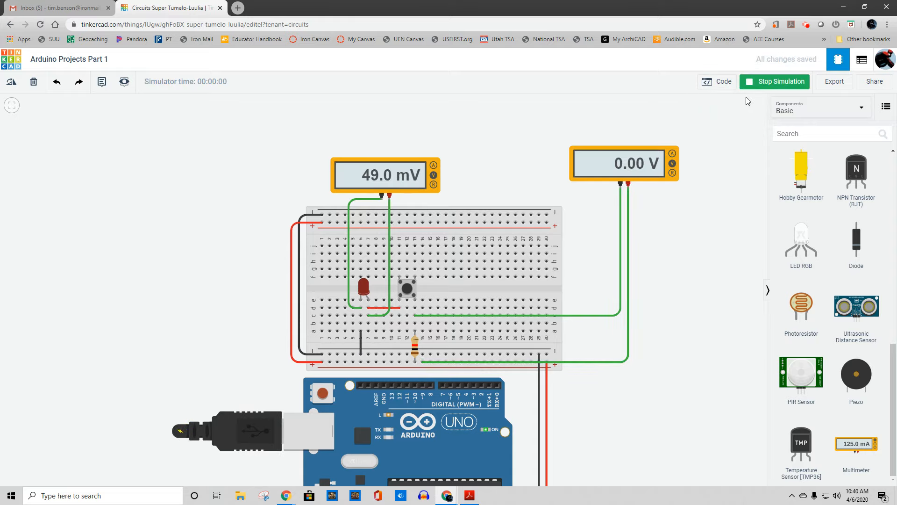
pyautogui.click(408, 286)
pyautogui.click(408, 286)
pyautogui.click(409, 287)
pyautogui.click(405, 287)
pyautogui.click(408, 291)
pyautogui.click(407, 290)
pyautogui.click(408, 288)
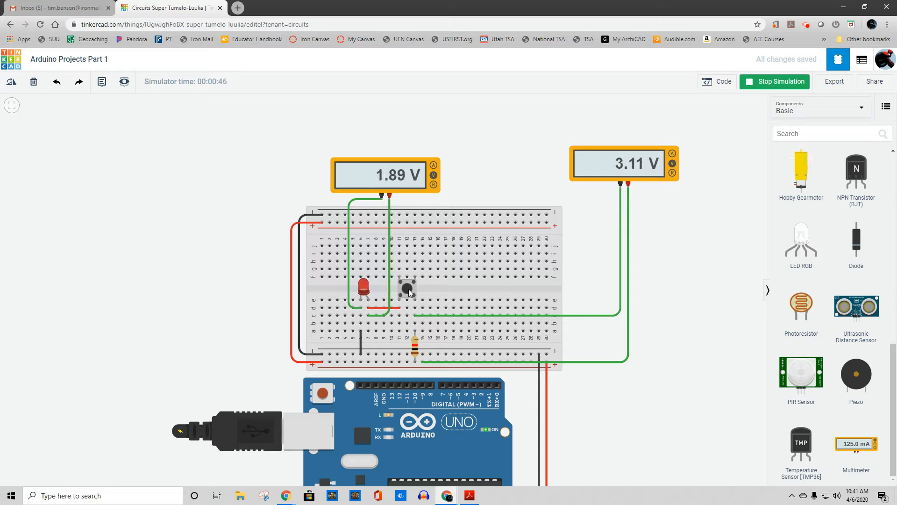
pyautogui.click(408, 289)
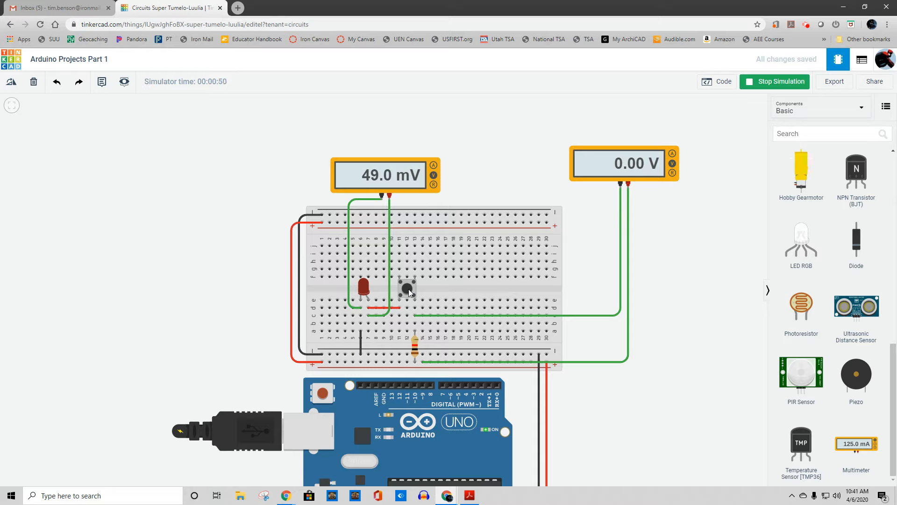
pyautogui.click(408, 289)
pyautogui.click(777, 83)
pyautogui.scroll(-1, 671, 331)
pyautogui.moveTo(671, 331); pyautogui.dragTo(653, 274)
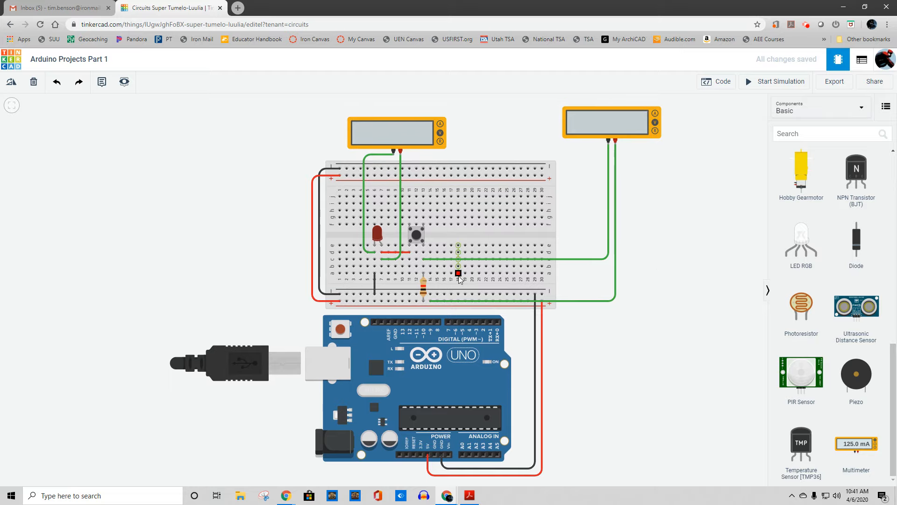